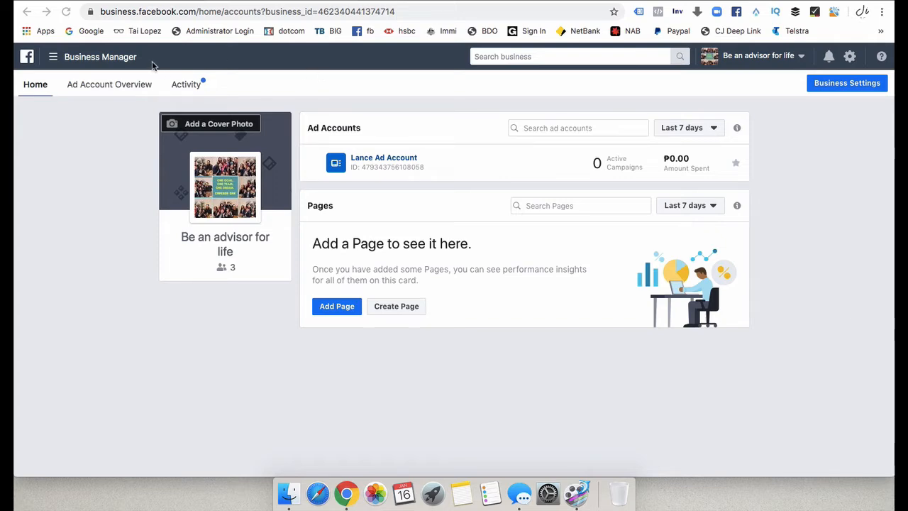
Step: Go to Ads Manager and start creating a new campaign, starting over instead of continuing the saved draft
left_click(105, 61)
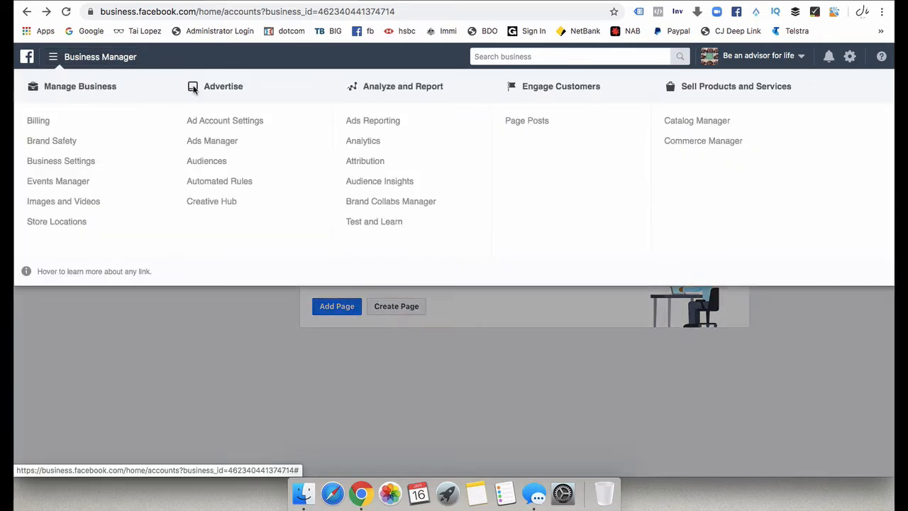
left_click(216, 142)
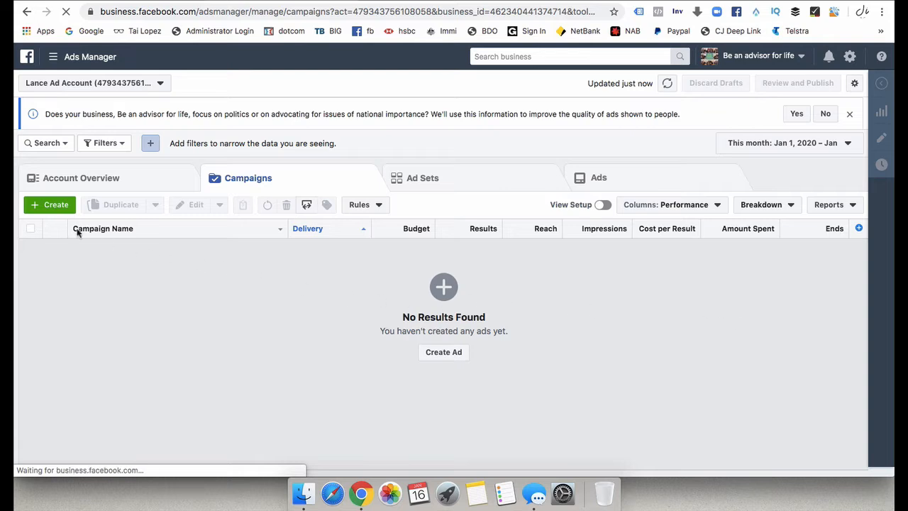
left_click(56, 206)
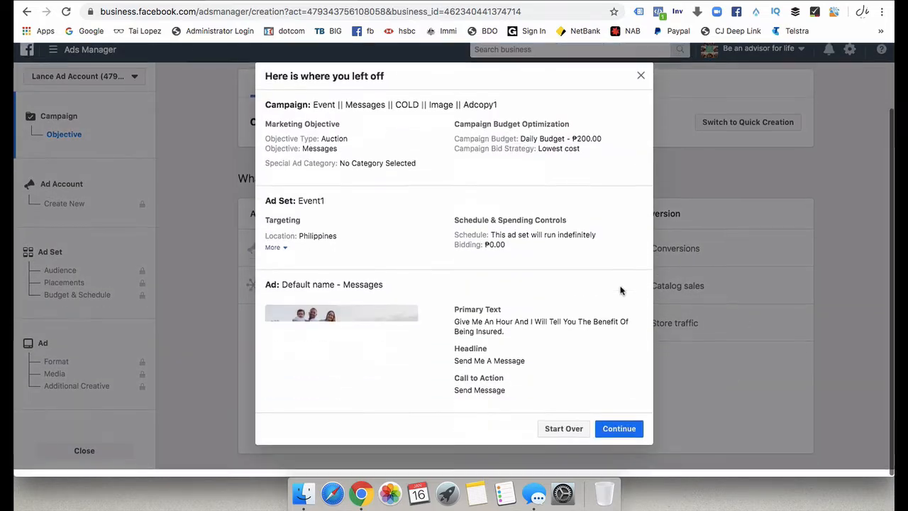
left_click(562, 435)
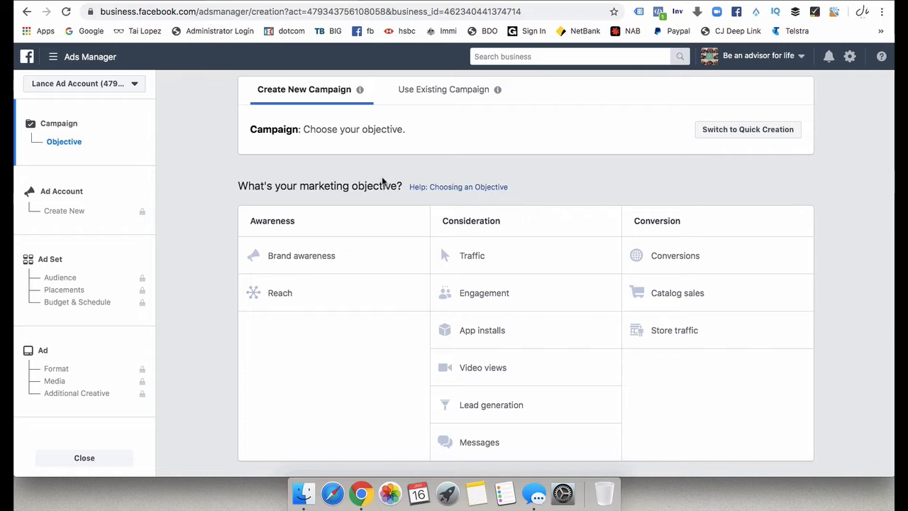
Step: Choose Messages as the campaign's marketing objective and bring up its budget settings
scroll(868, 197, "down", 1)
left_click(473, 443)
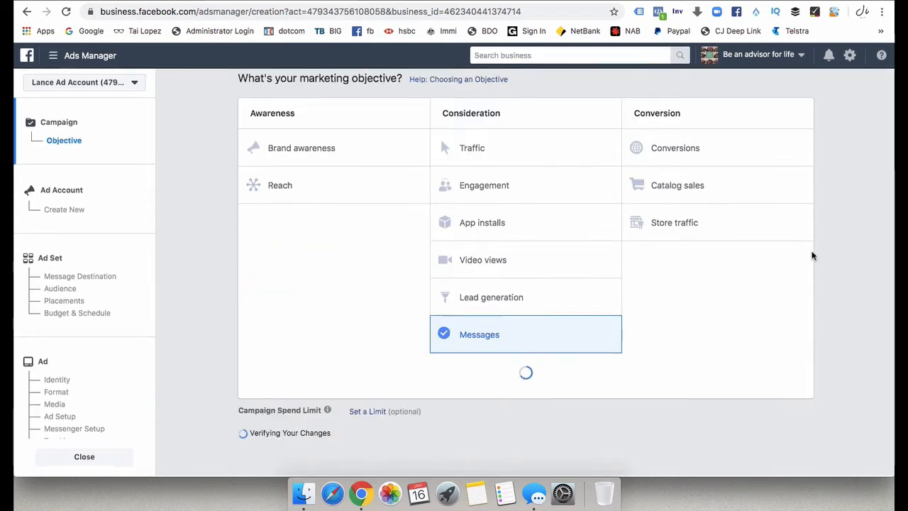
scroll(813, 256, "down", 3)
scroll(813, 256, "down", 3)
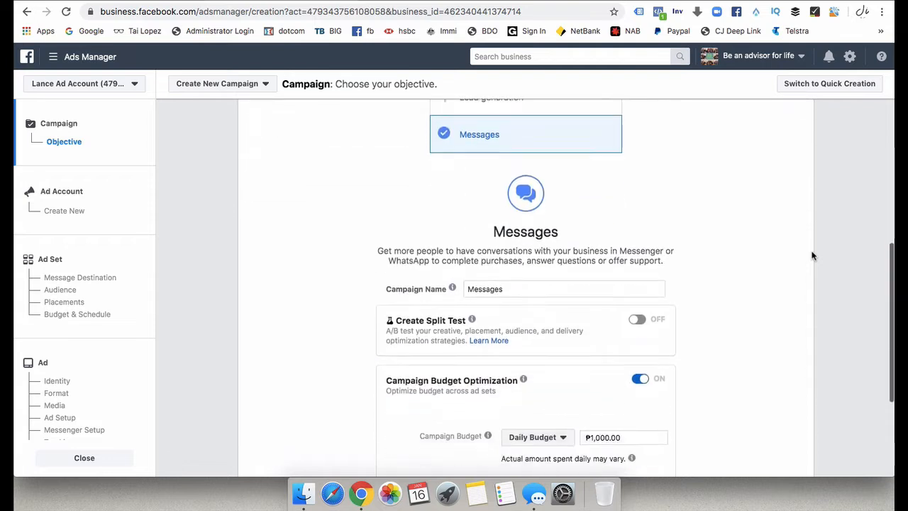
scroll(812, 256, "down", 3)
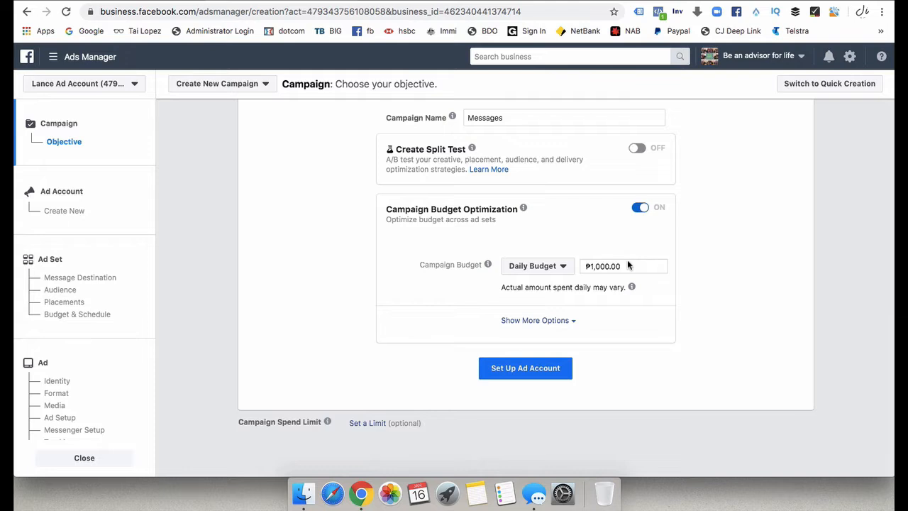
left_click(539, 378)
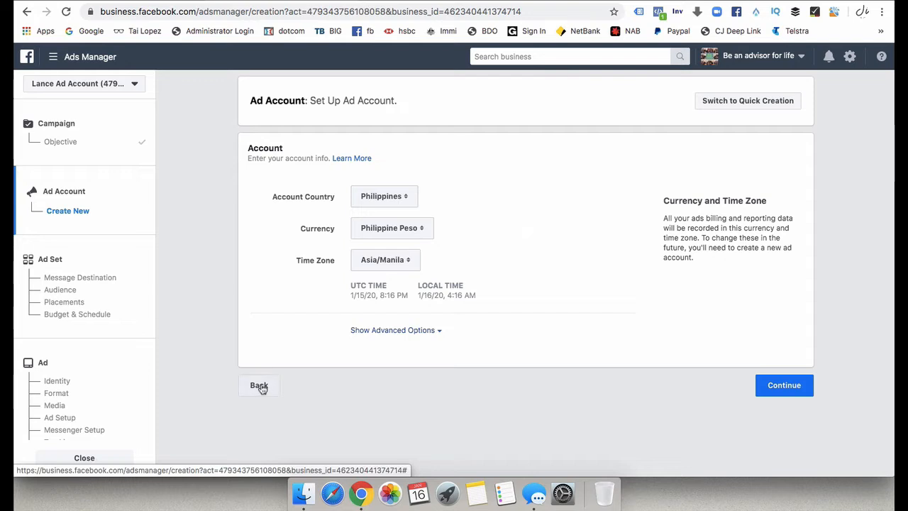
left_click(259, 386)
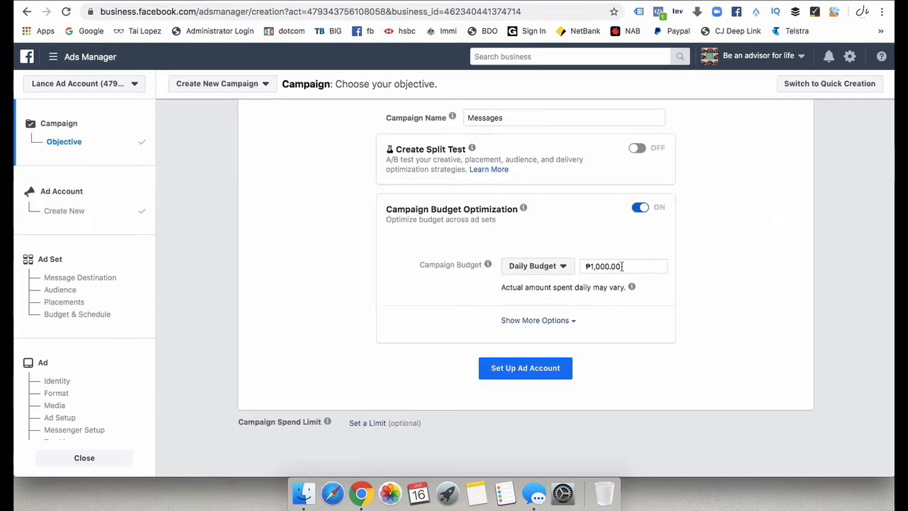
double_click(622, 266)
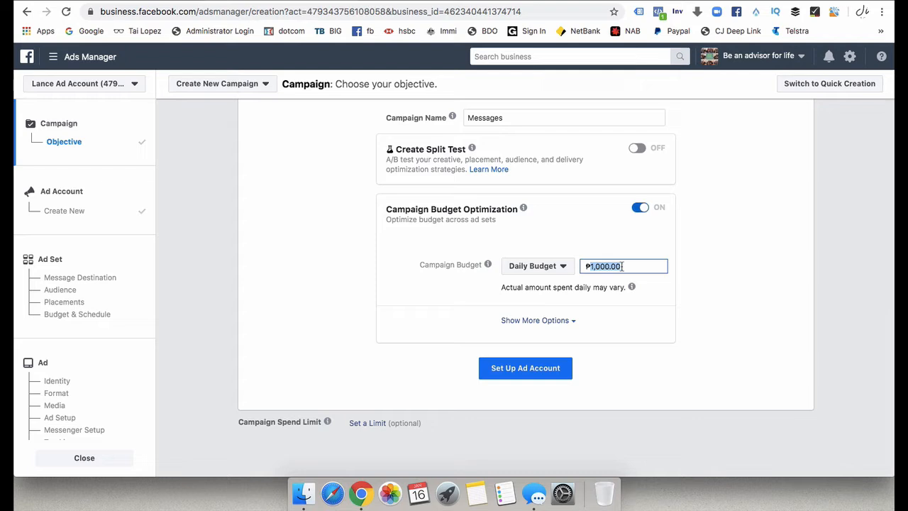
left_click(661, 302)
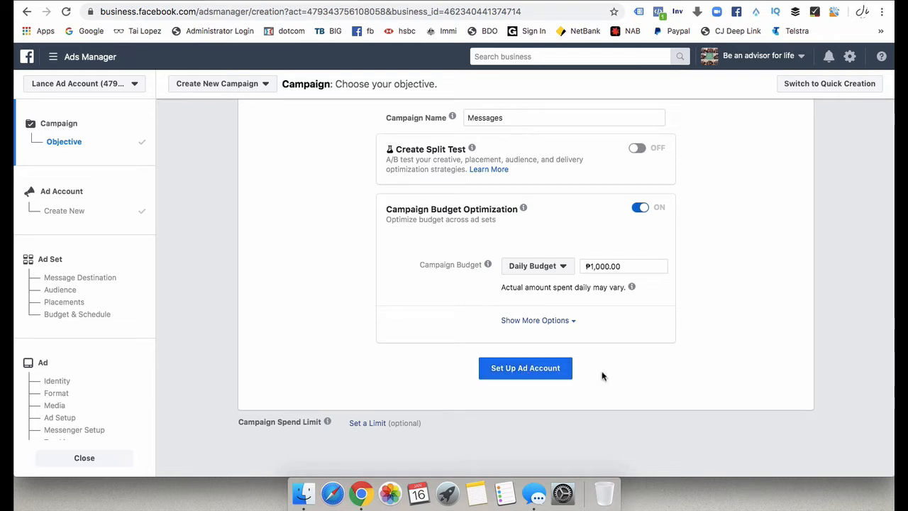
Step: Accept the current campaign and ad account settings, and name the ad set "Messanger"
left_click(542, 368)
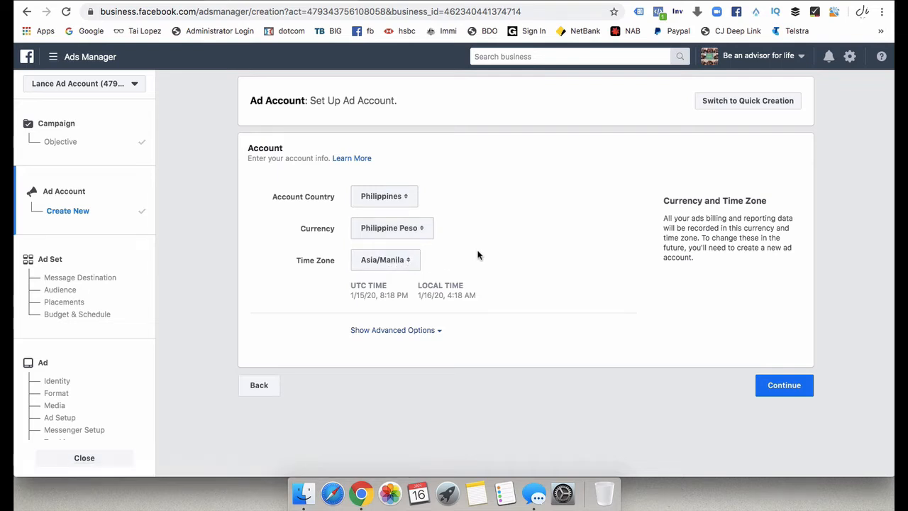
left_click(789, 388)
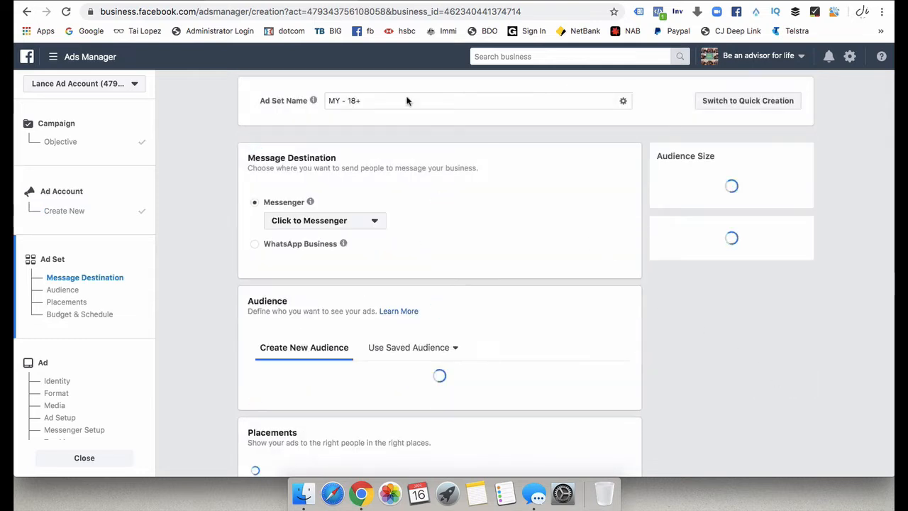
left_click(407, 101)
mouse_move(316, 99)
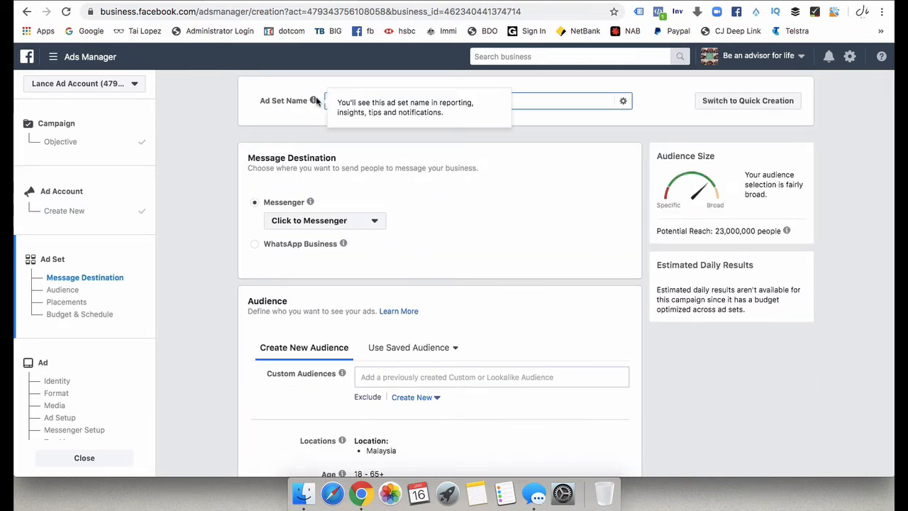
left_click_drag(327, 101, 582, 135)
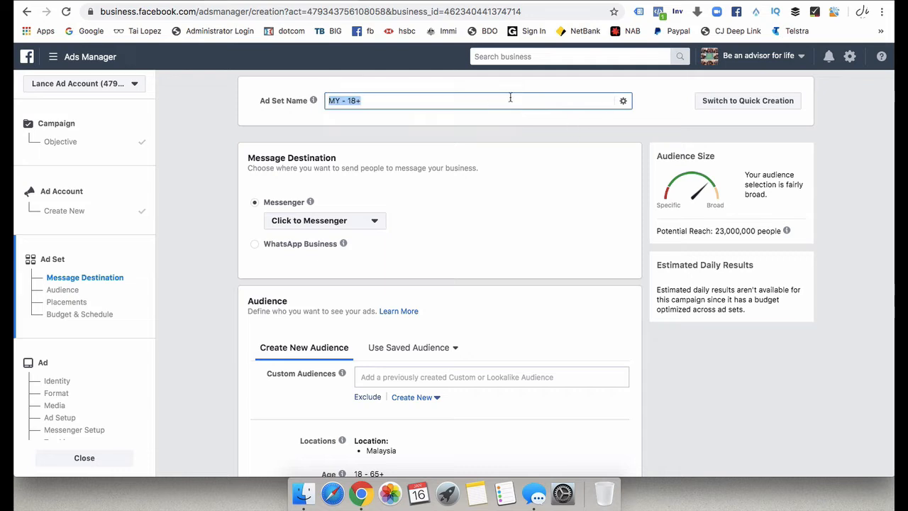
type("Messanger")
Step: Review the ad set's message destination, audience targeting and placement options
scroll(590, 215, "down", 2)
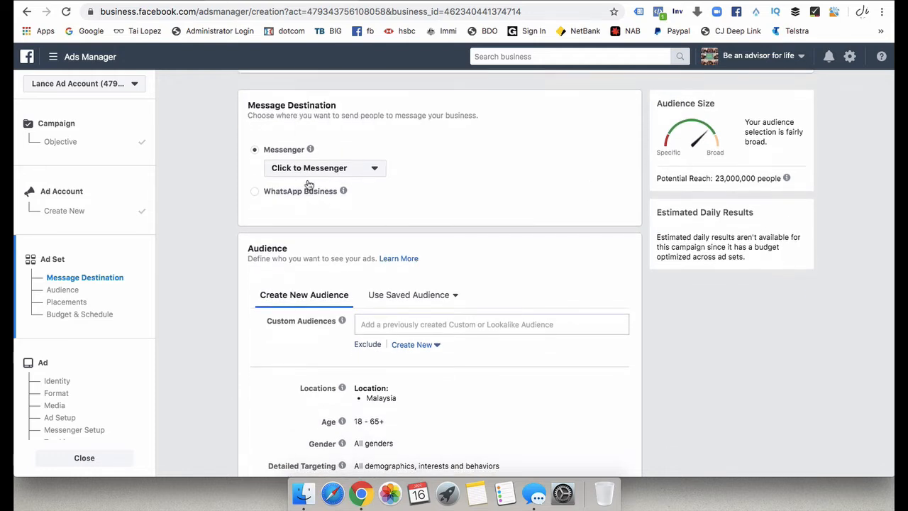
scroll(488, 189, "down", 4)
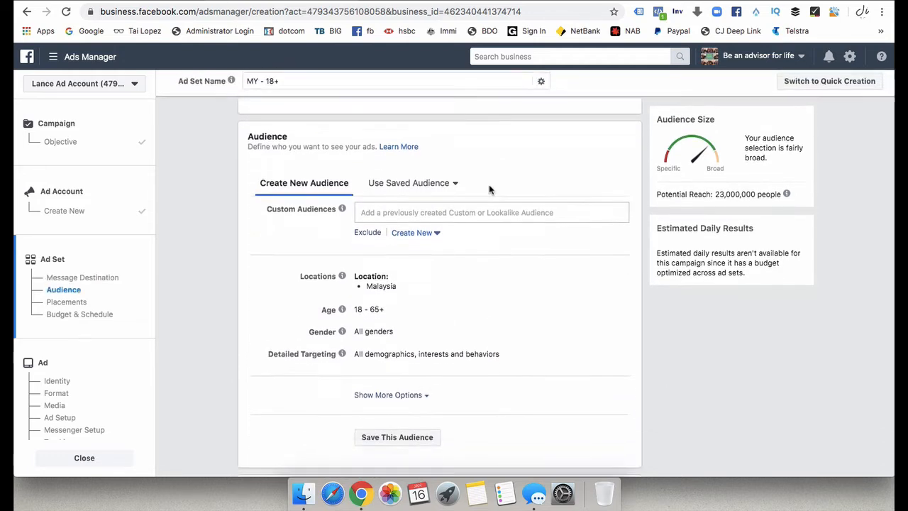
scroll(489, 189, "down", 1)
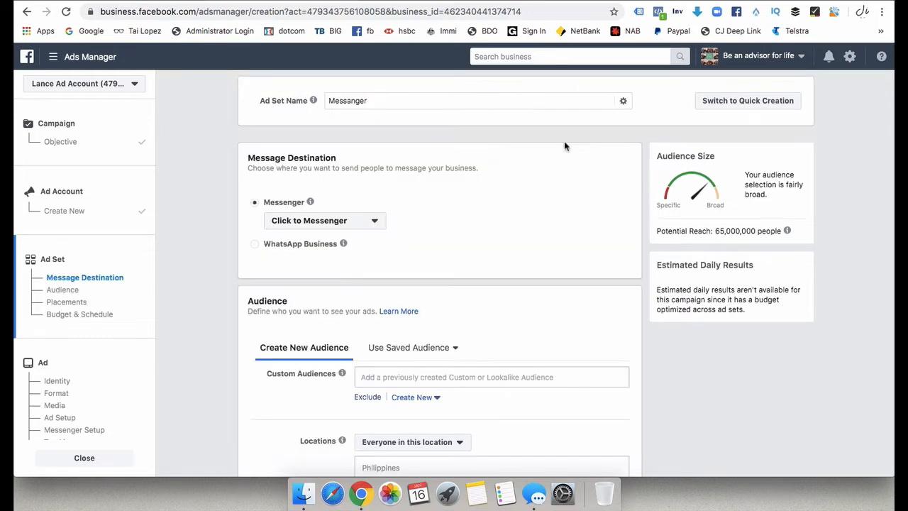
scroll(564, 141, "down", 5)
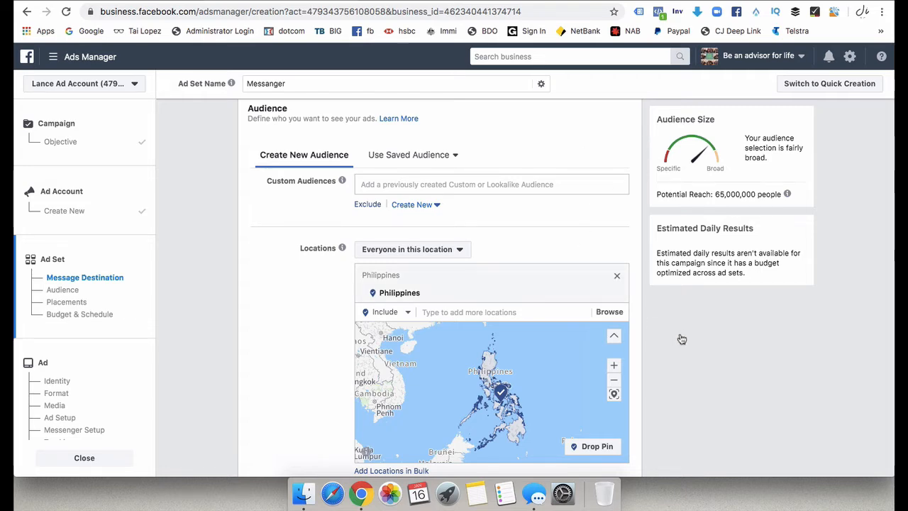
scroll(680, 338, "down", 7)
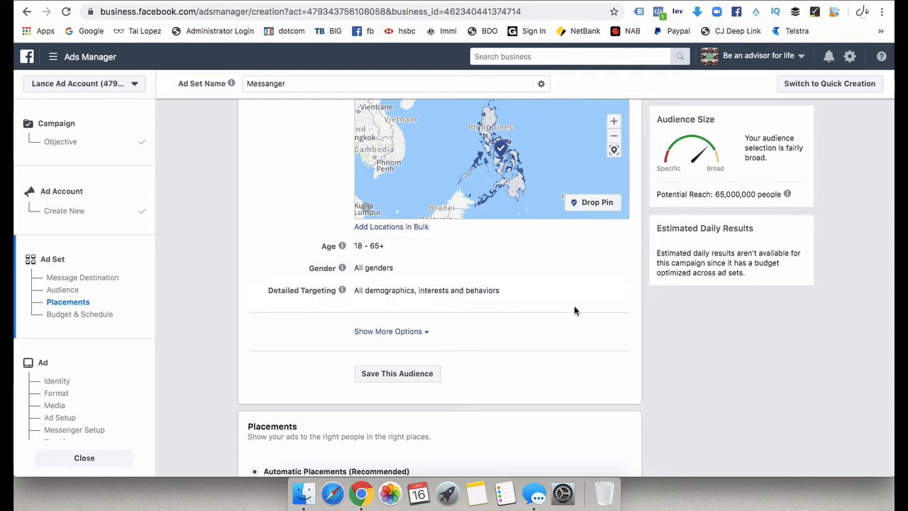
scroll(573, 305, "down", 5)
scroll(574, 312, "down", 1)
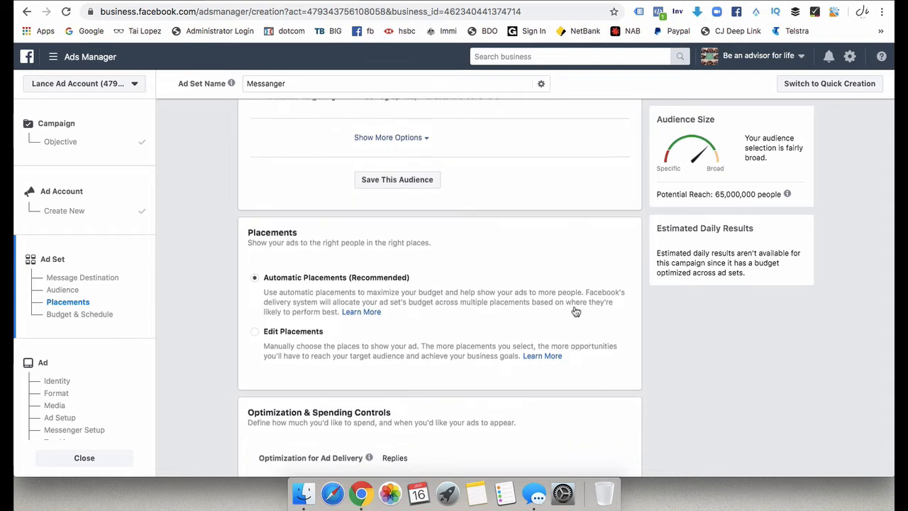
Step: Switch to manually edited placements and remove Instagram, Messenger and Facebook Marketplace, keeping only Facebook News Feed
left_click(261, 360)
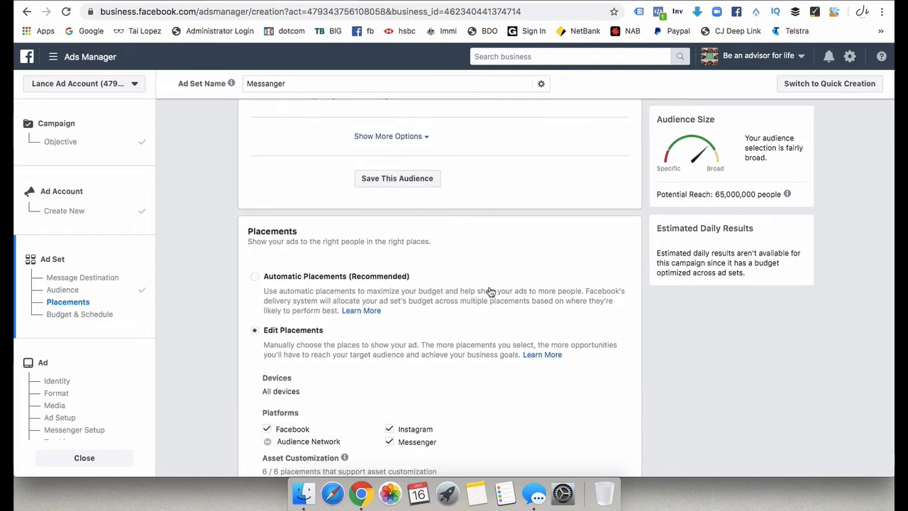
scroll(488, 325, "down", 5)
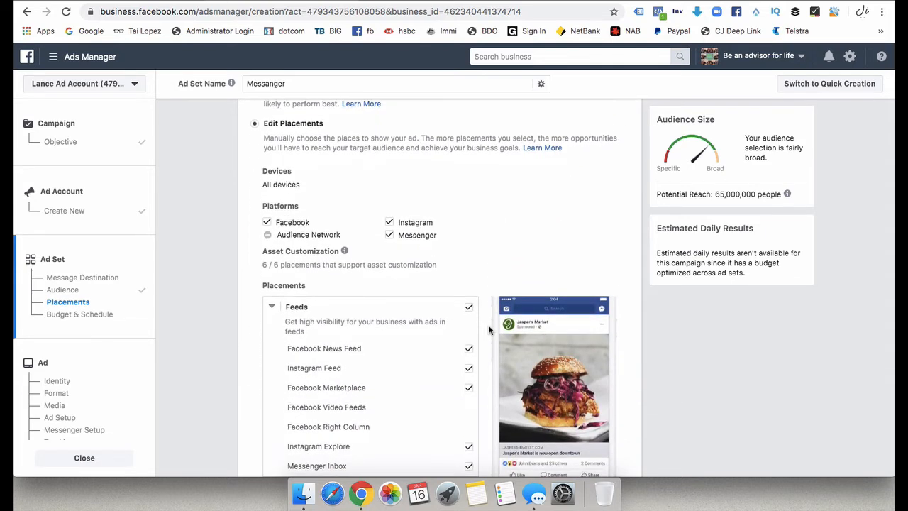
left_click(390, 224)
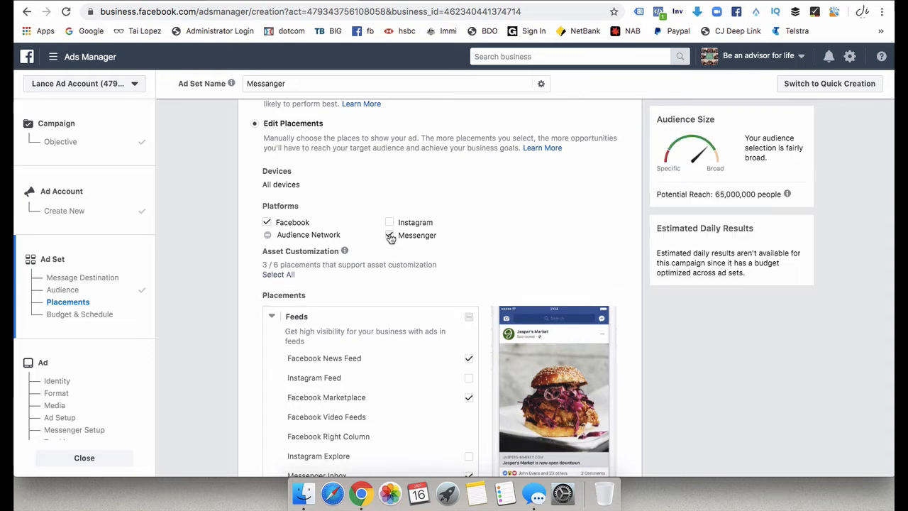
left_click(389, 236)
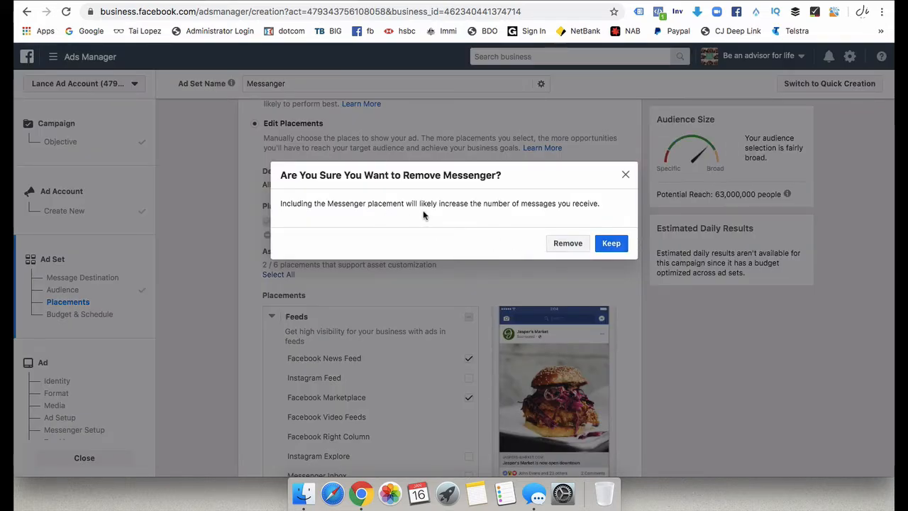
left_click(611, 244)
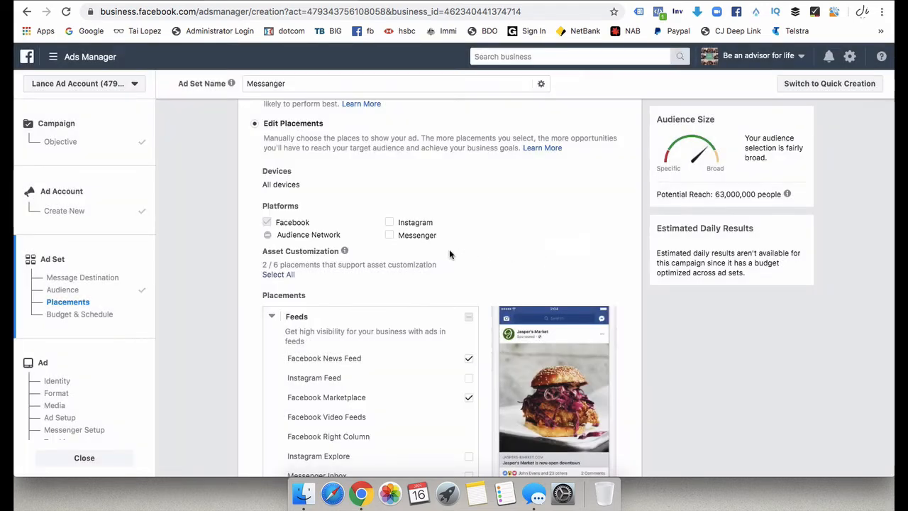
scroll(536, 244, "down", 3)
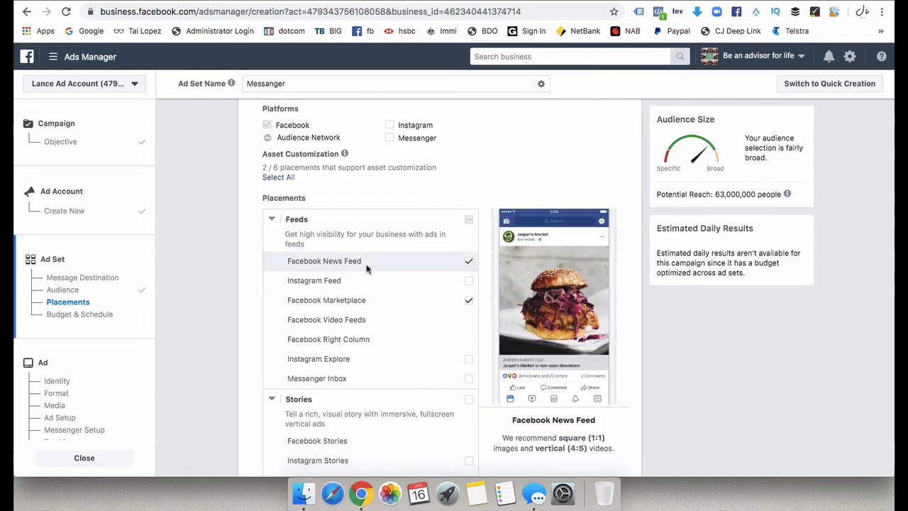
left_click(468, 300)
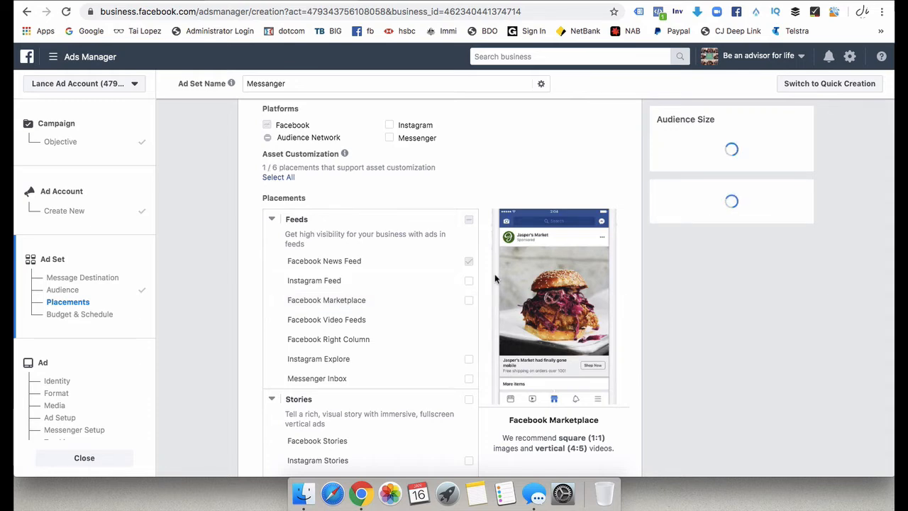
Step: Review the optimization and spending controls, keep the ad set running continuously, and continue to the ad setup
scroll(437, 282, "down", 10)
scroll(438, 282, "down", 5)
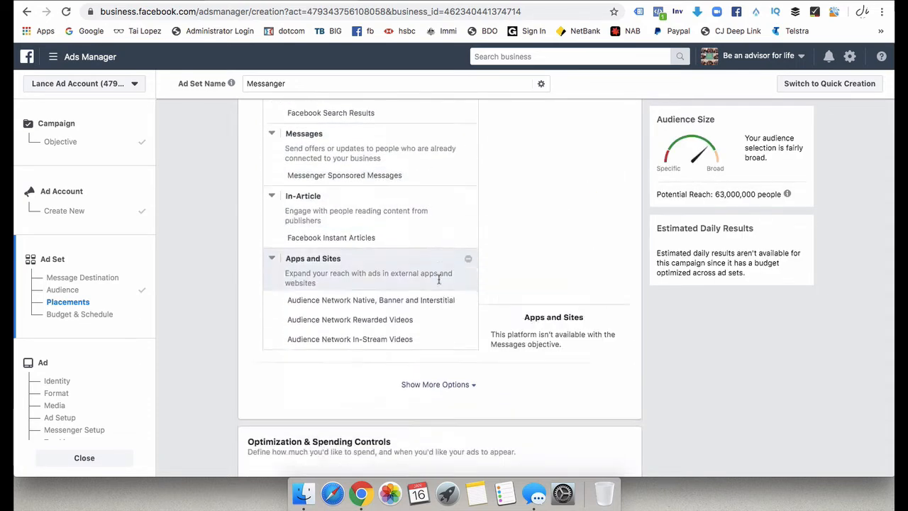
scroll(438, 283, "down", 2)
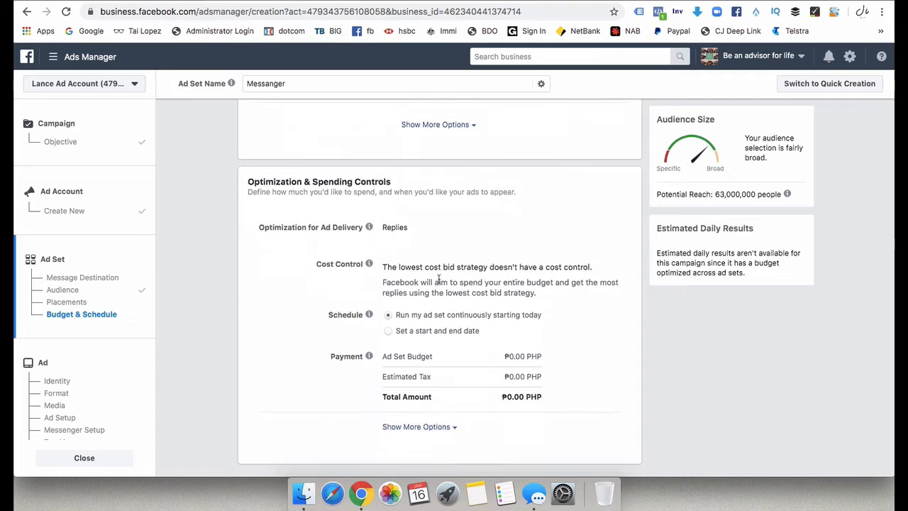
scroll(439, 282, "up", 1)
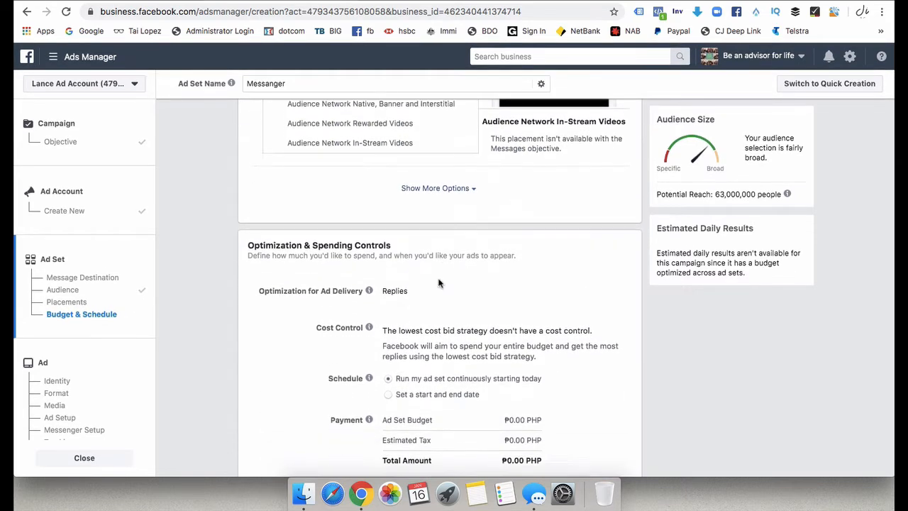
scroll(429, 273, "down", 1)
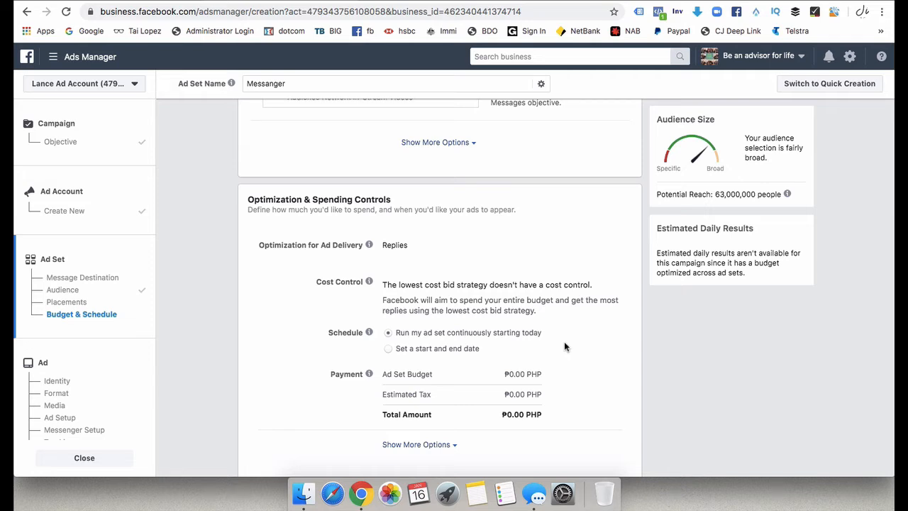
scroll(564, 346, "down", 2)
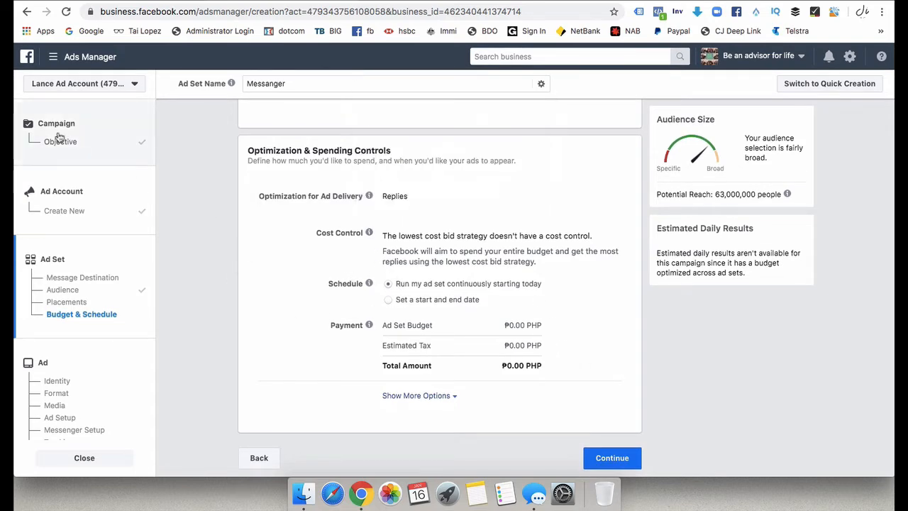
left_click(613, 459)
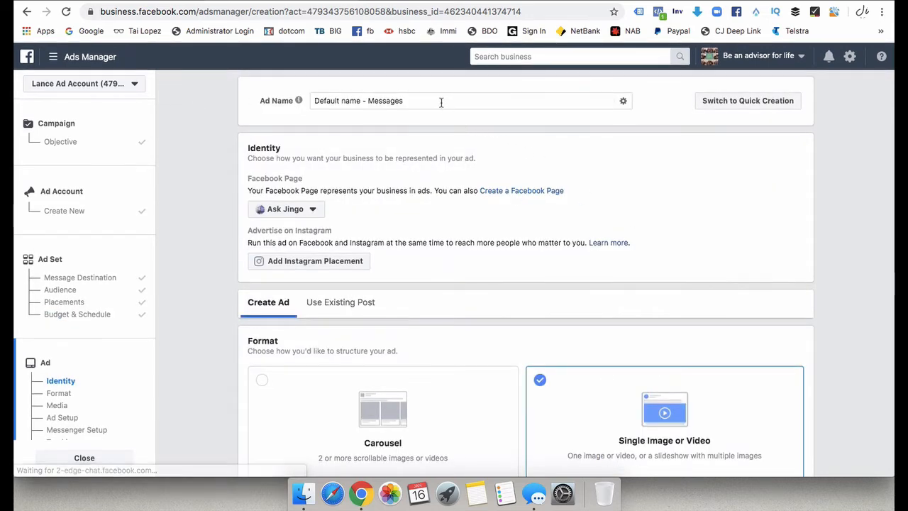
Step: Name the ad "Messenger"
left_click(441, 102)
left_click_drag(436, 102, 309, 102)
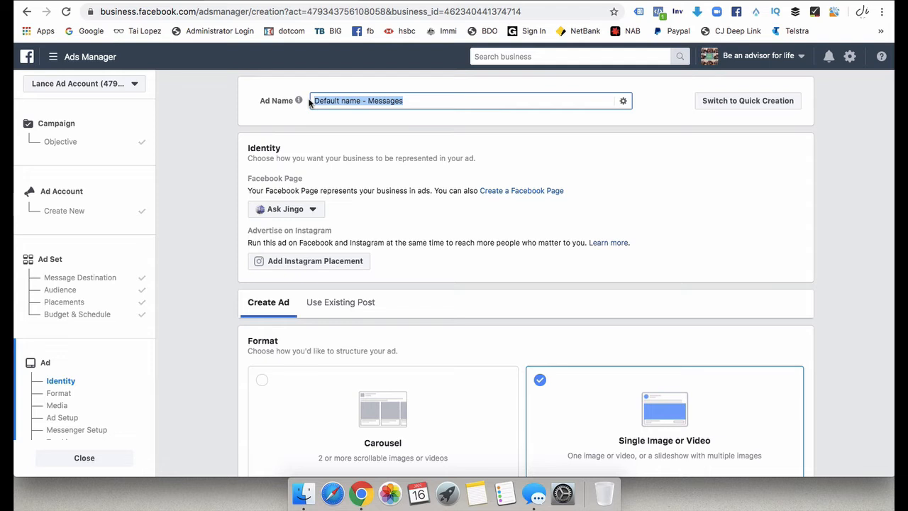
type("Messen")
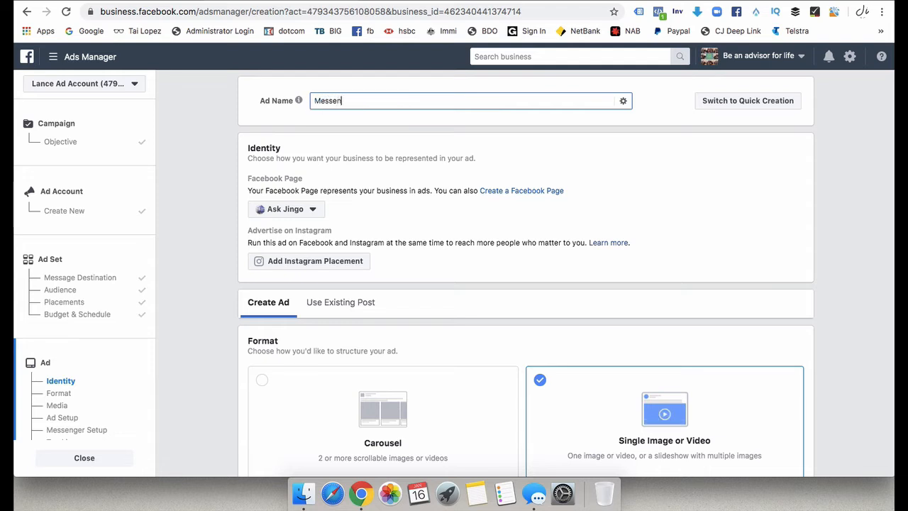
type("ger")
Step: Set the ad's Facebook Page identity to the personal page Be an Advisor For Life
scroll(705, 227, "down", 1)
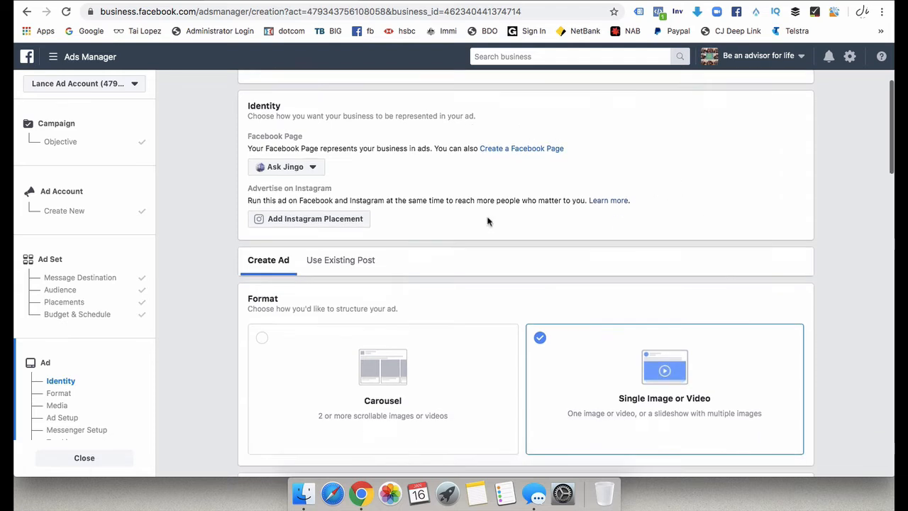
left_click(312, 169)
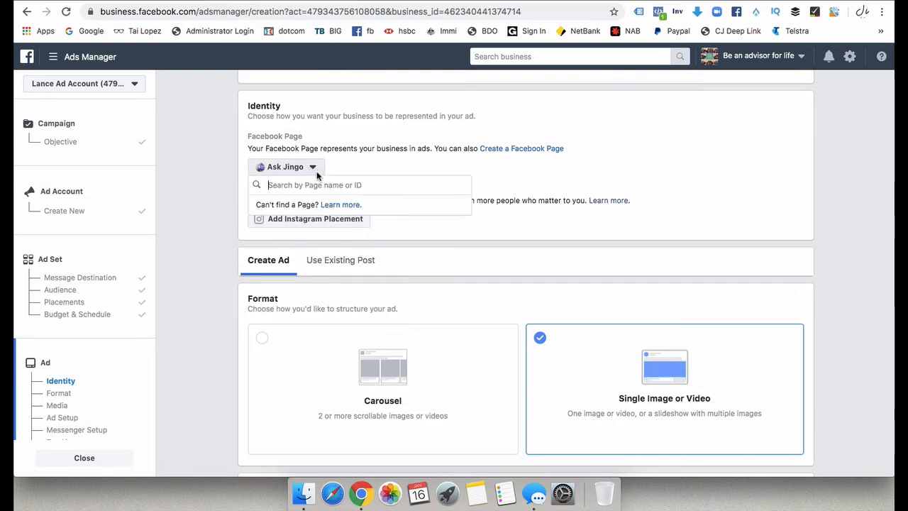
left_click(319, 213)
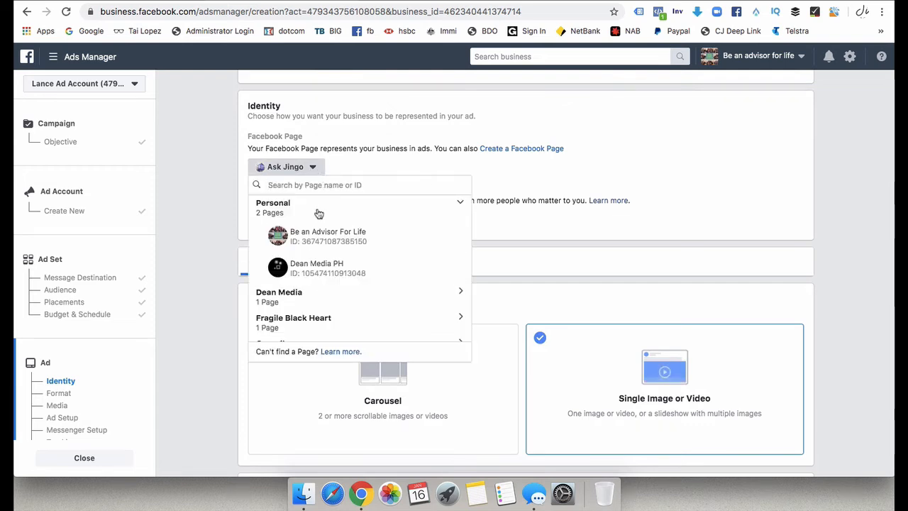
left_click(349, 242)
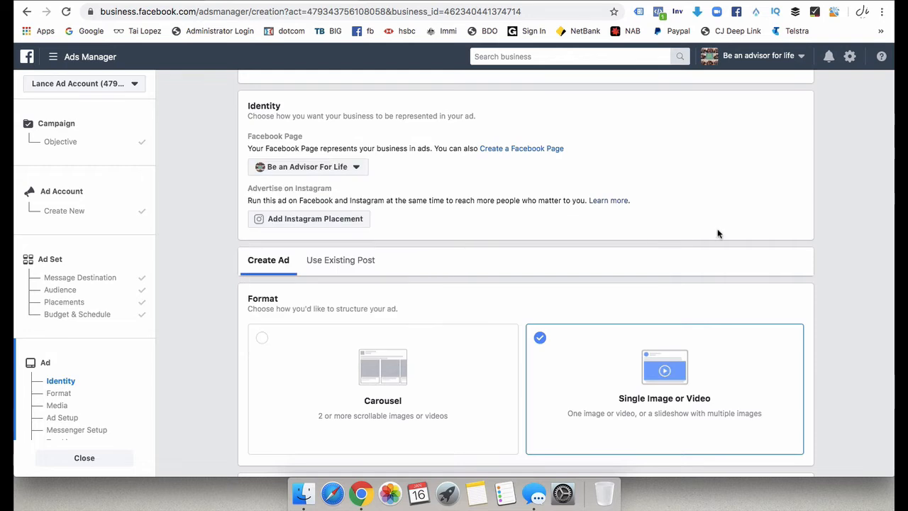
Step: Keep the Single Image or Video format and add family.jpg from the account images as the ad's media
scroll(722, 196, "down", 1)
scroll(723, 196, "down", 3)
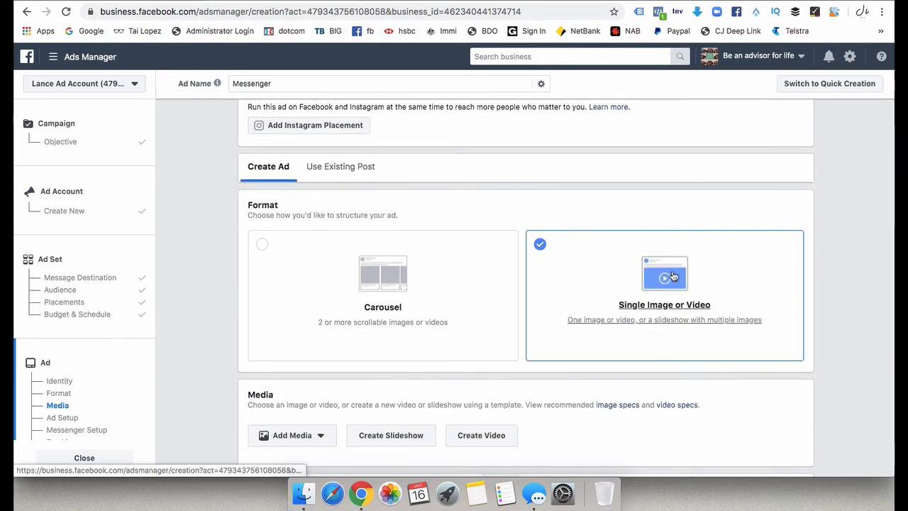
scroll(763, 246, "down", 1)
scroll(762, 247, "down", 5)
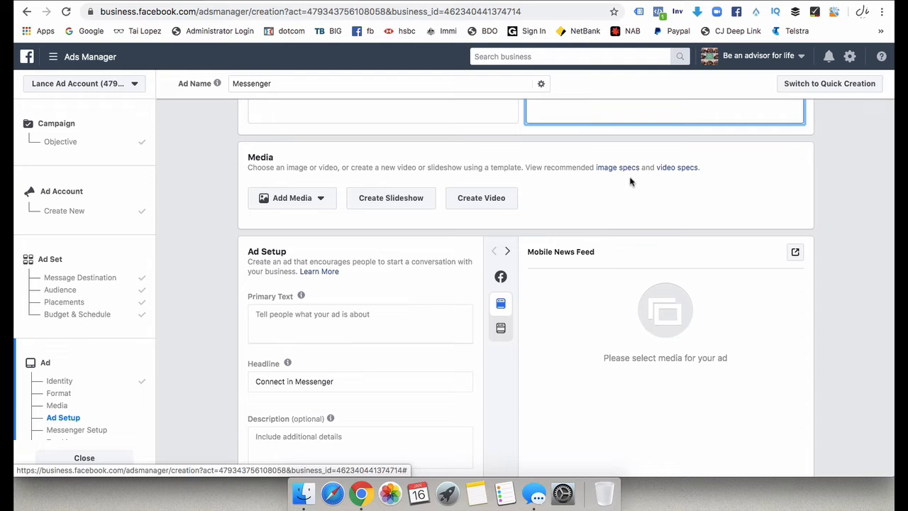
left_click(277, 191)
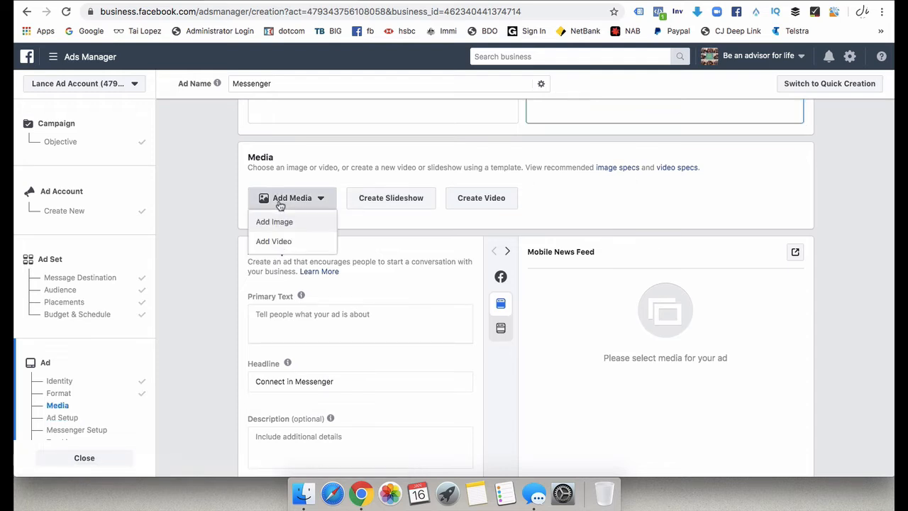
left_click(278, 222)
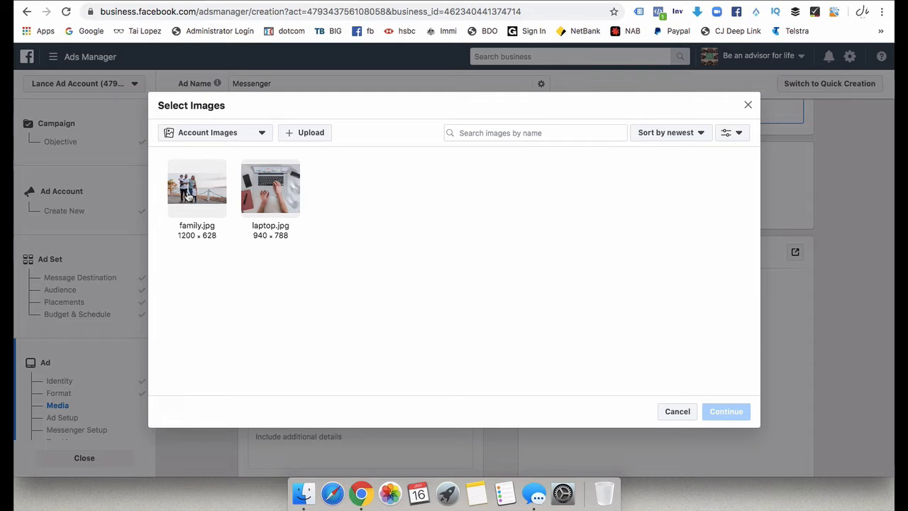
left_click(193, 190)
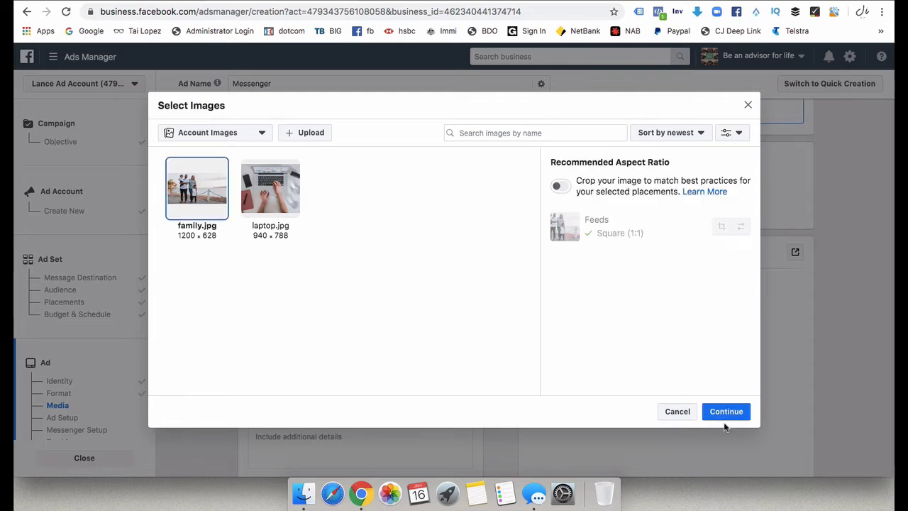
left_click(726, 412)
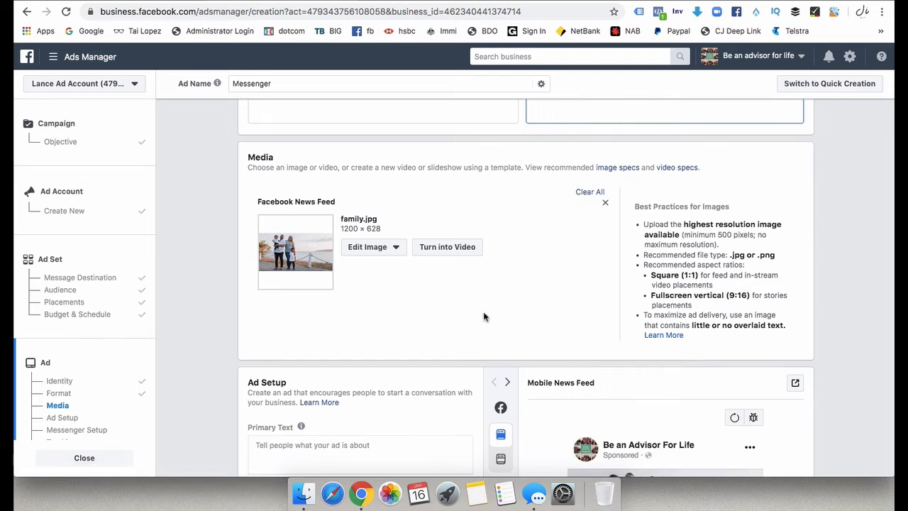
Step: Enter "A Sneak Peek Into The Life Of A Financial Advisor" as the ad's primary text
scroll(489, 312, "down", 8)
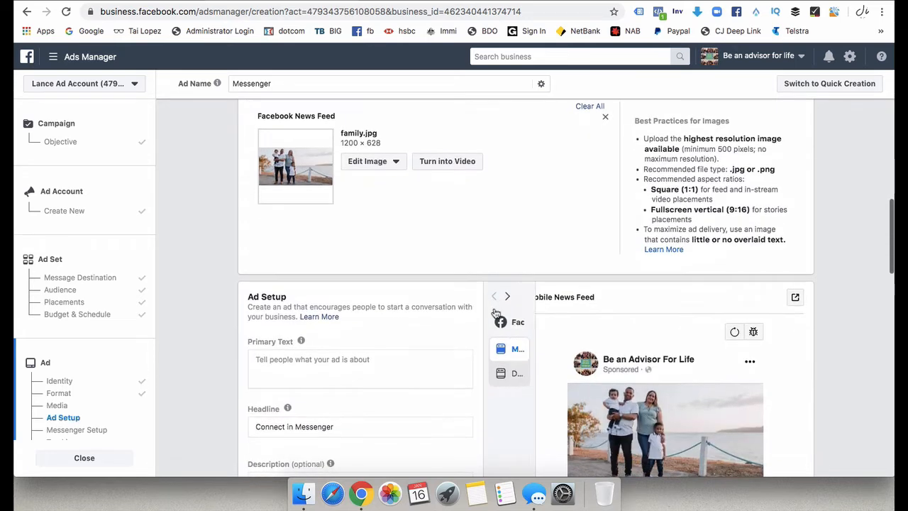
scroll(438, 257, "up", 3)
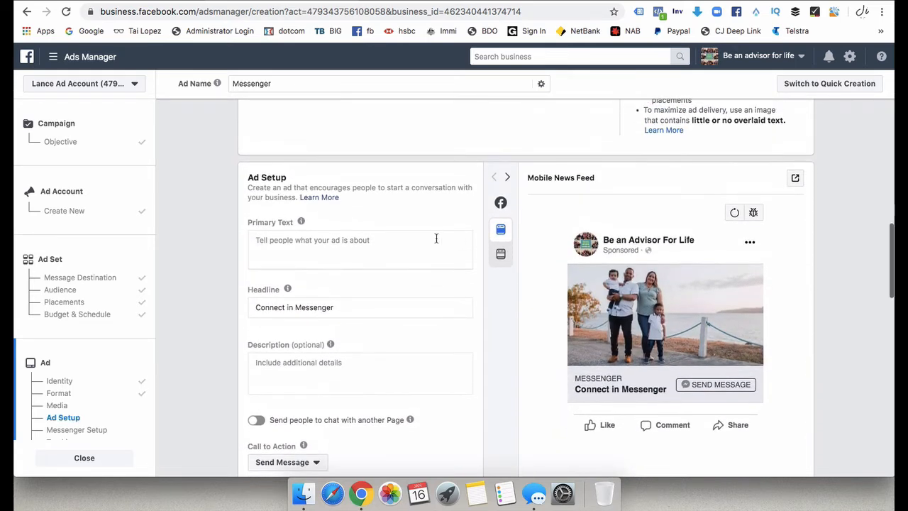
left_click(357, 241)
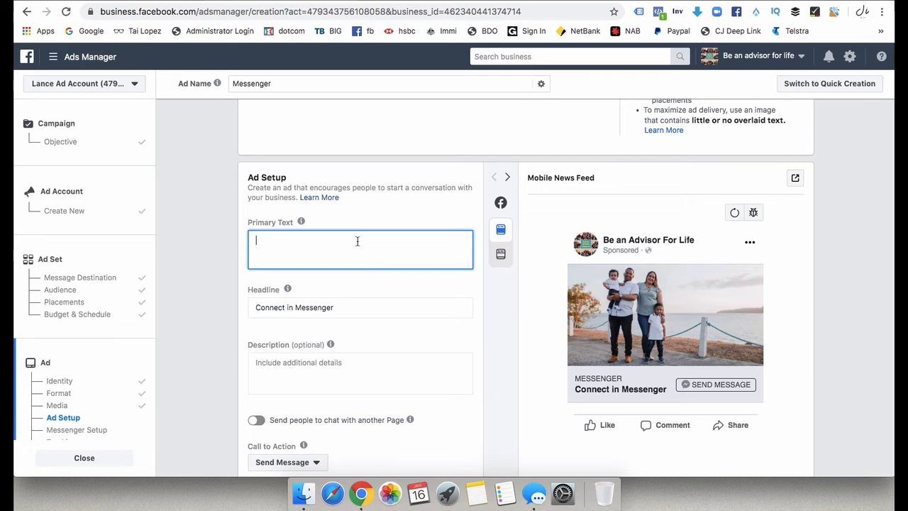
type("A Sneak Peek Into The Life Of A Financial Advisor")
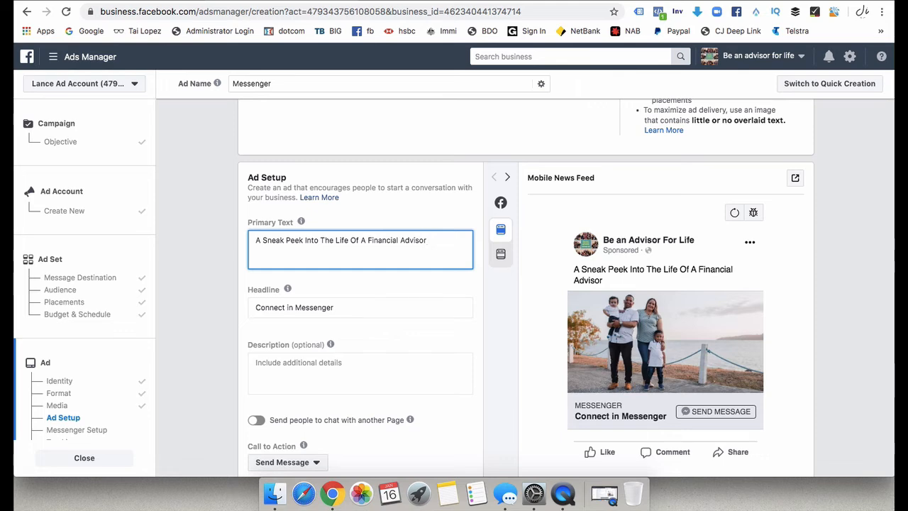
Step: Replace the ad's primary text with "Calling All Aspiring Financial Advisors!"
key("ctrl+a")
type("Calling All As")
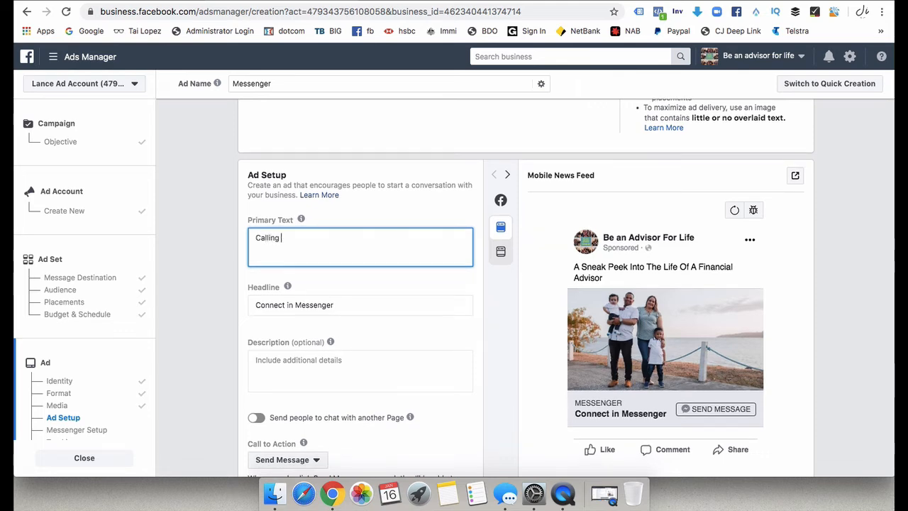
type("piring Financial")
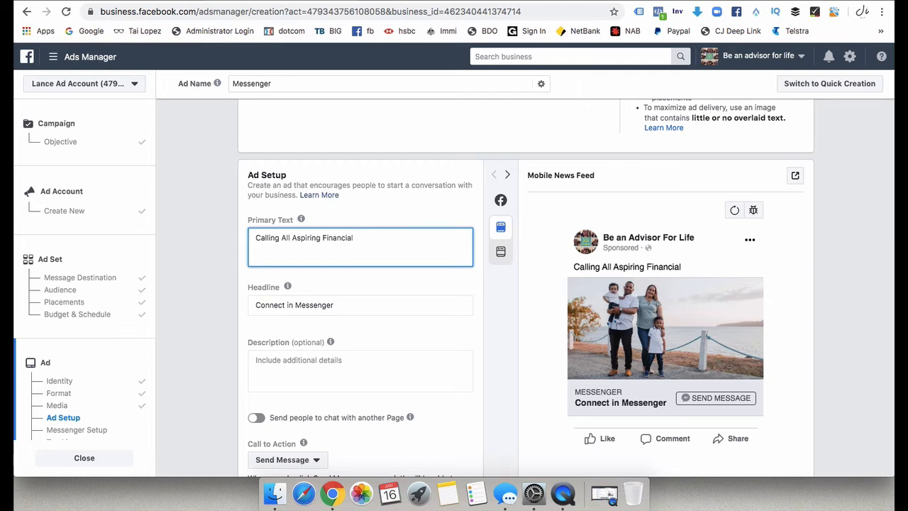
type(" Advisors")
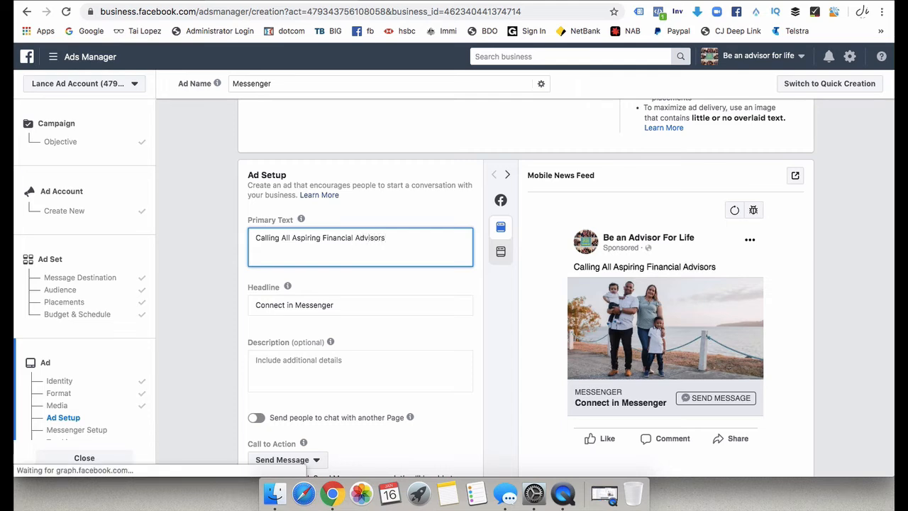
type("!")
key("Return")
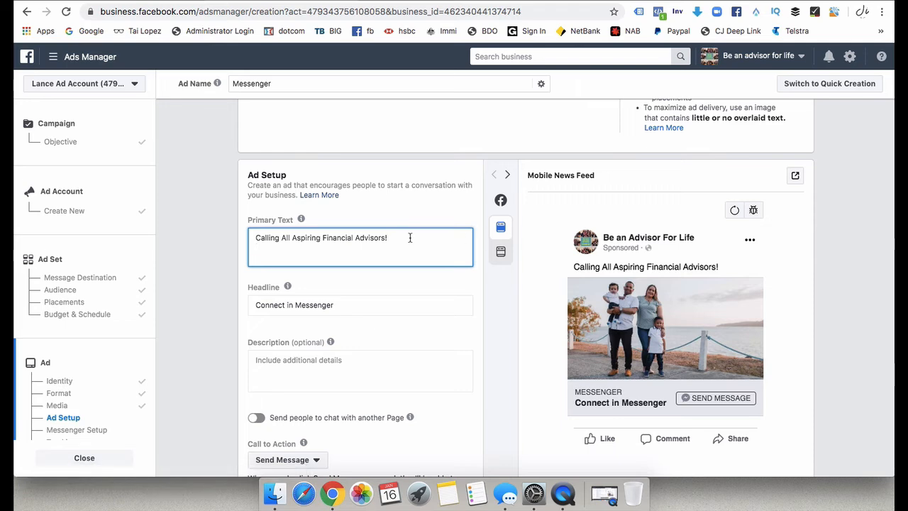
Step: Replace the ad's primary text with the question "Do you ever wonder what a Finacial Advisor's life is?"
left_click_drag(406, 238, 239, 237)
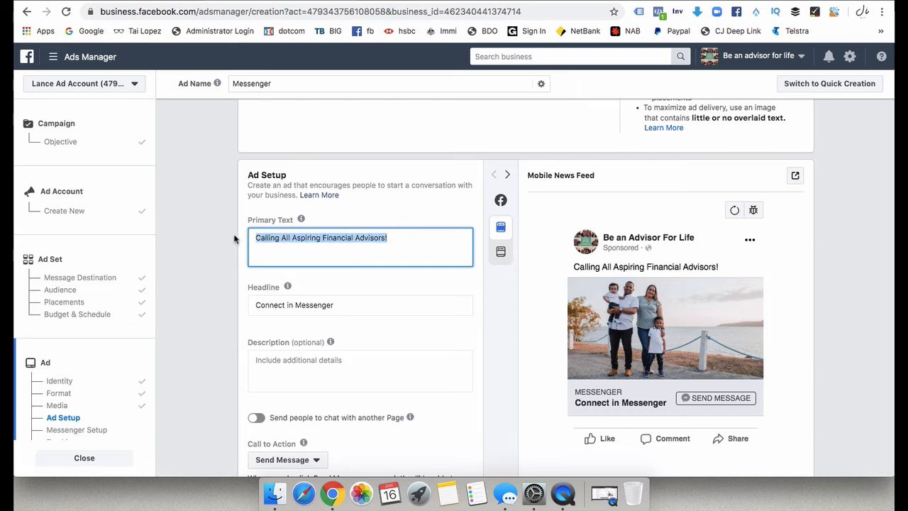
type("Do yo")
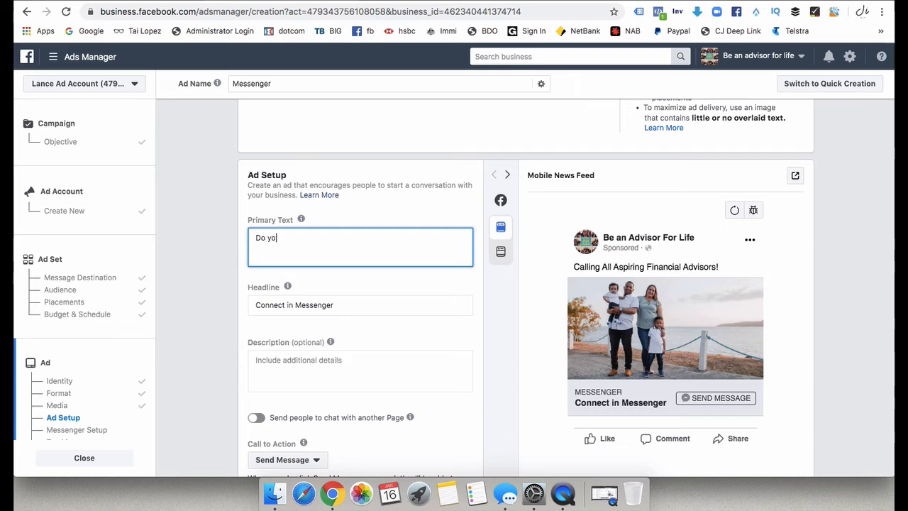
type("u ever wonder what")
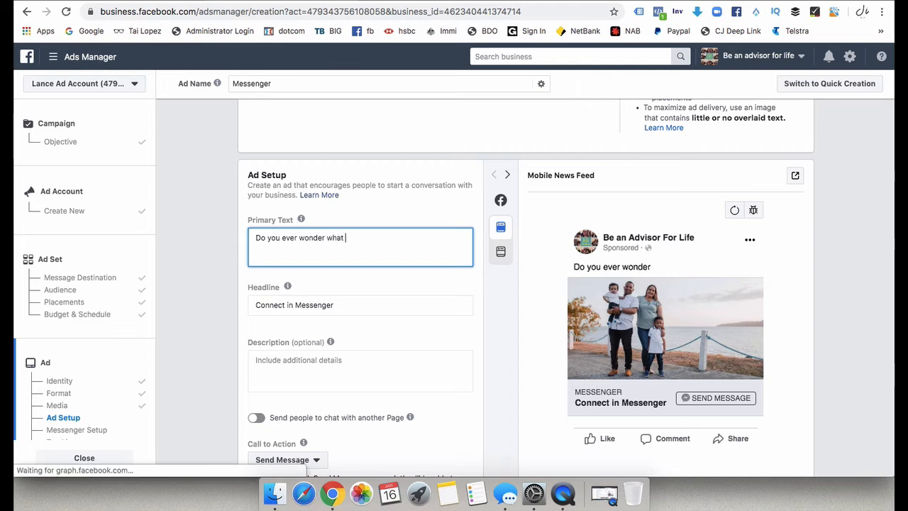
type(" a Fi")
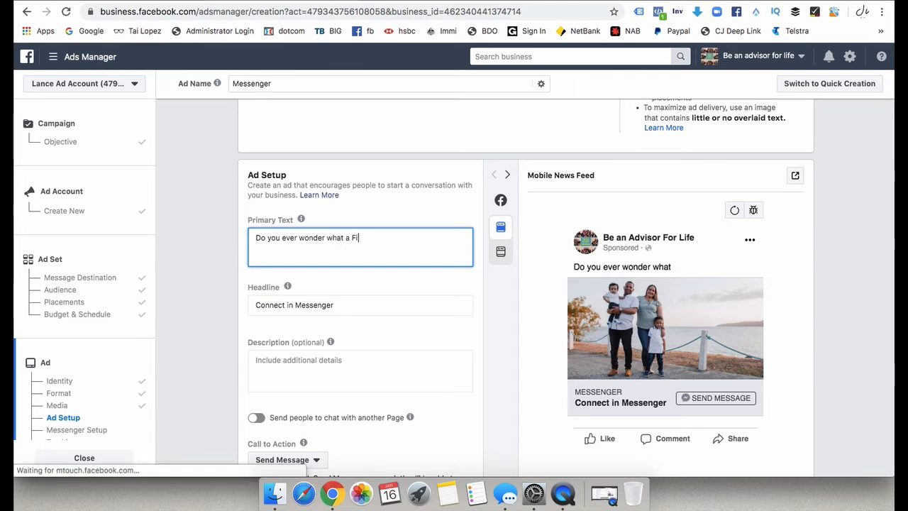
type("nancial ")
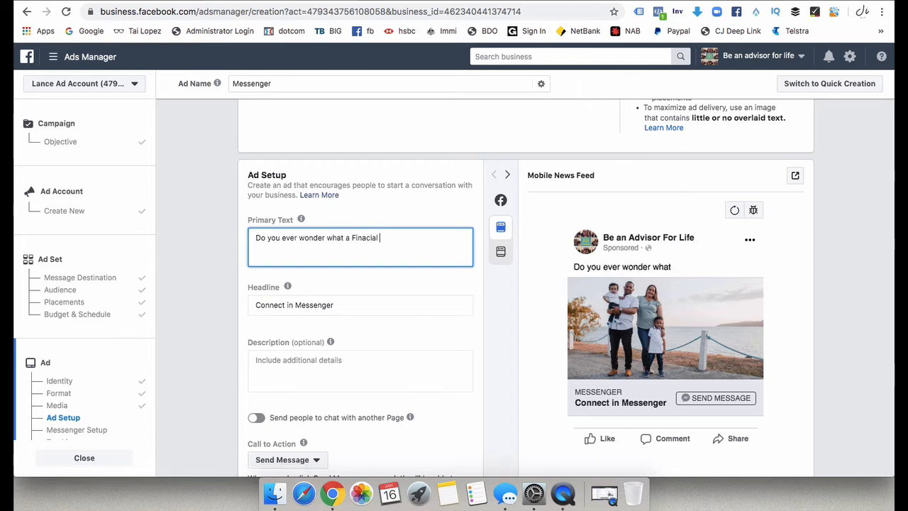
type("Advisor's li")
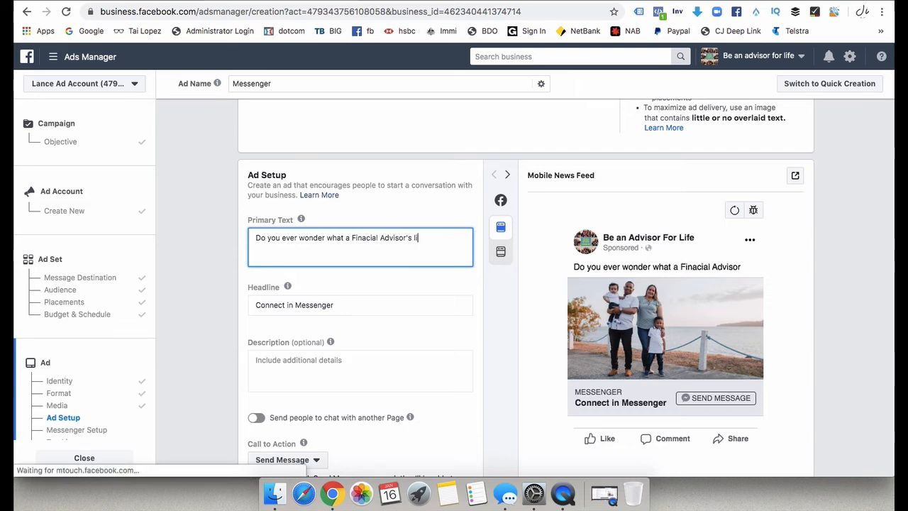
type("fe is?")
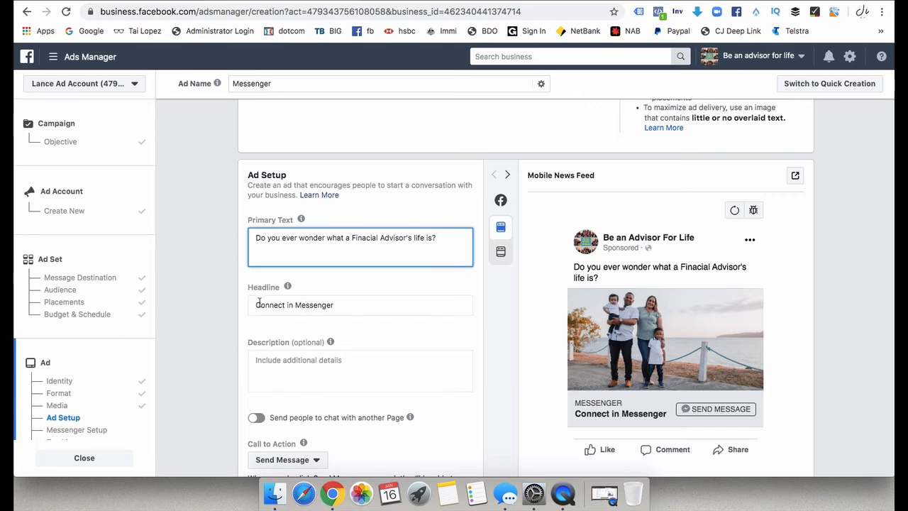
Step: Change the ad's headline to "Send Me A Message"
mouse_move(287, 286)
left_click_drag(349, 306, 243, 305)
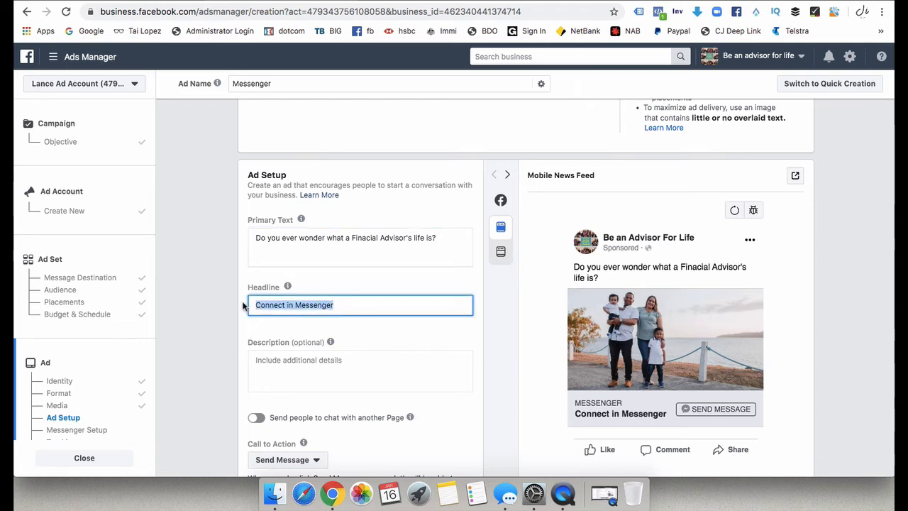
type("Send")
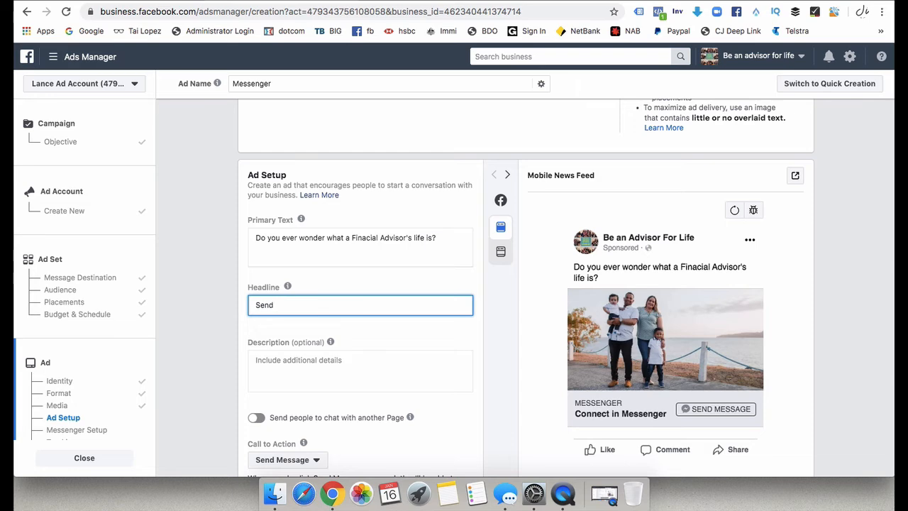
type(" me")
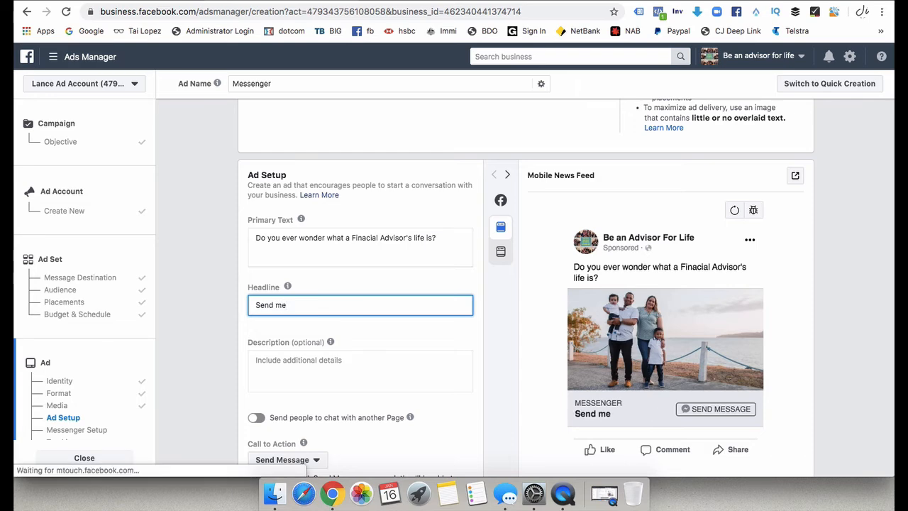
key("BackSpace")
key("BackSpace")
key("BackSpace")
key("BackSpace")
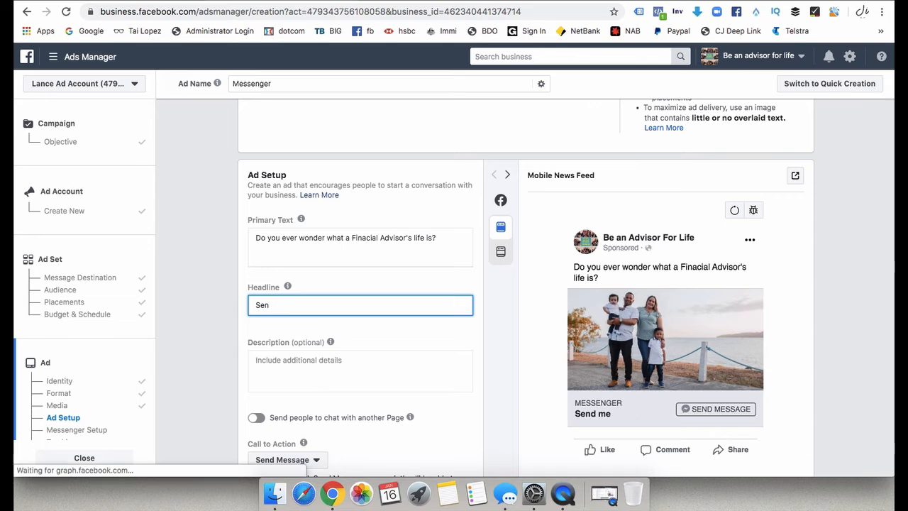
type("nd ")
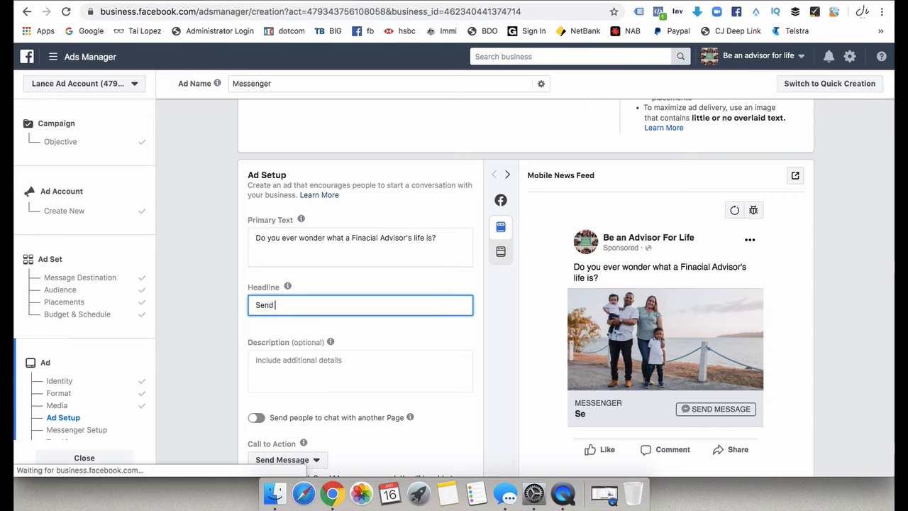
type("Me A Message")
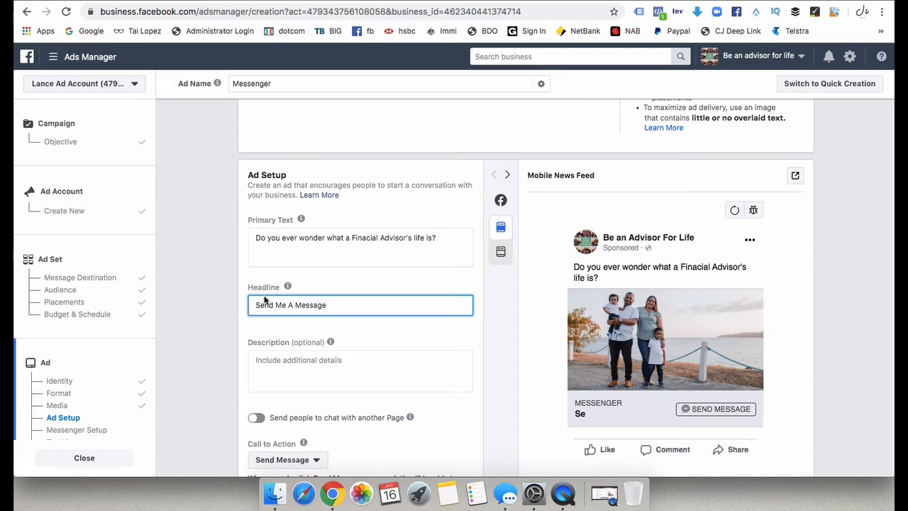
Step: Enter "A Sneak Peek Into The Life Of A Financial Advisor." as the ad's description
left_click(303, 362)
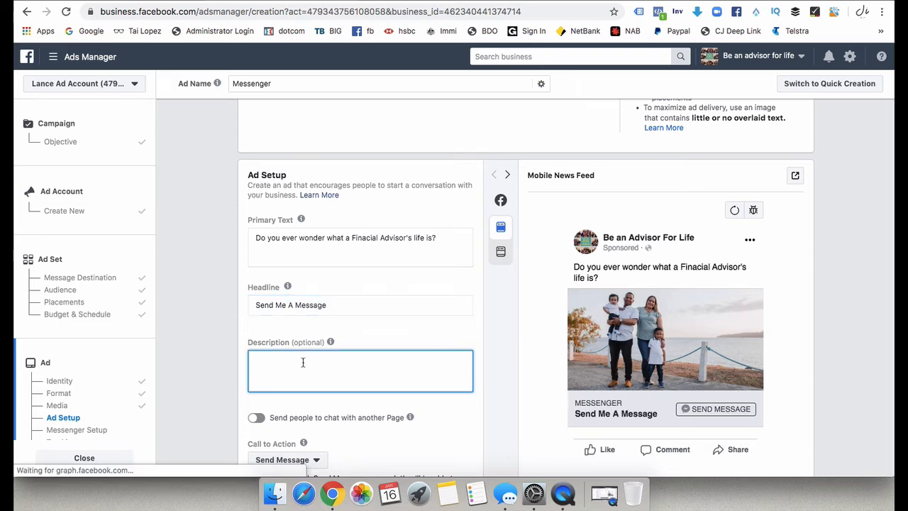
type("√")
key("BackSpace")
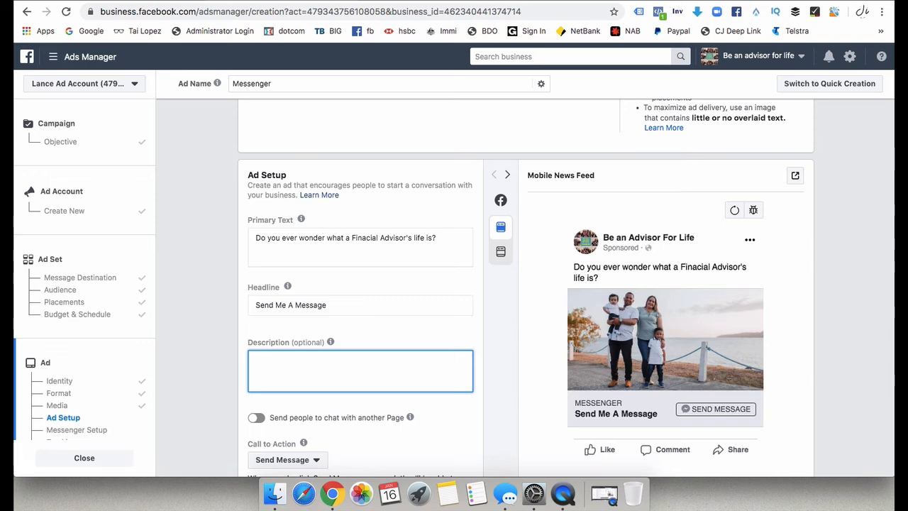
right_click(303, 366)
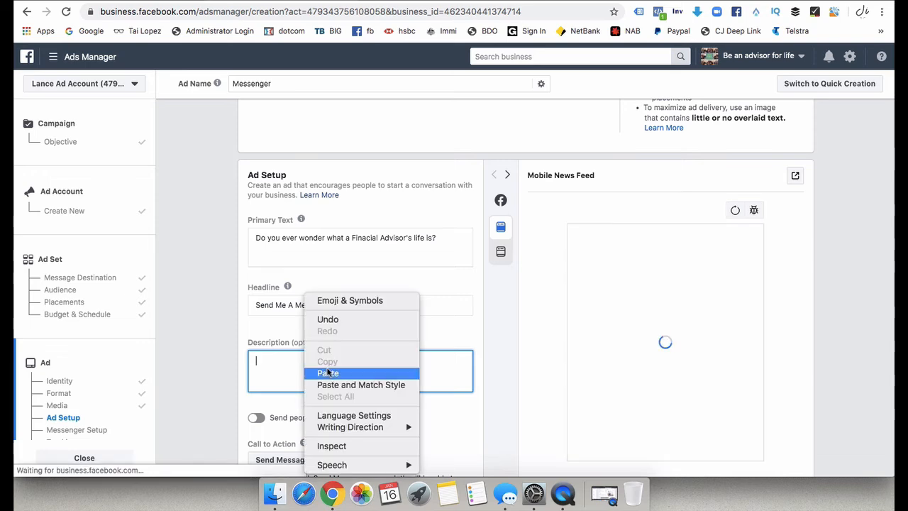
left_click(328, 373)
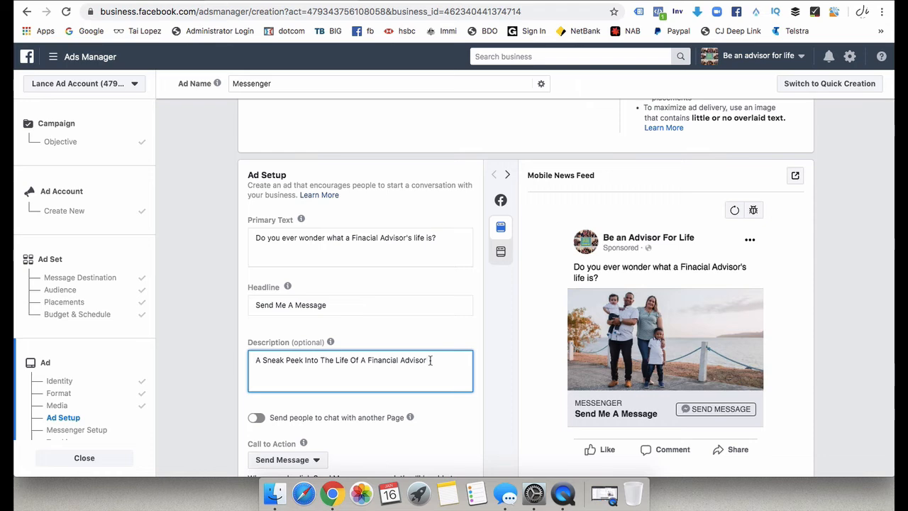
left_click(452, 240)
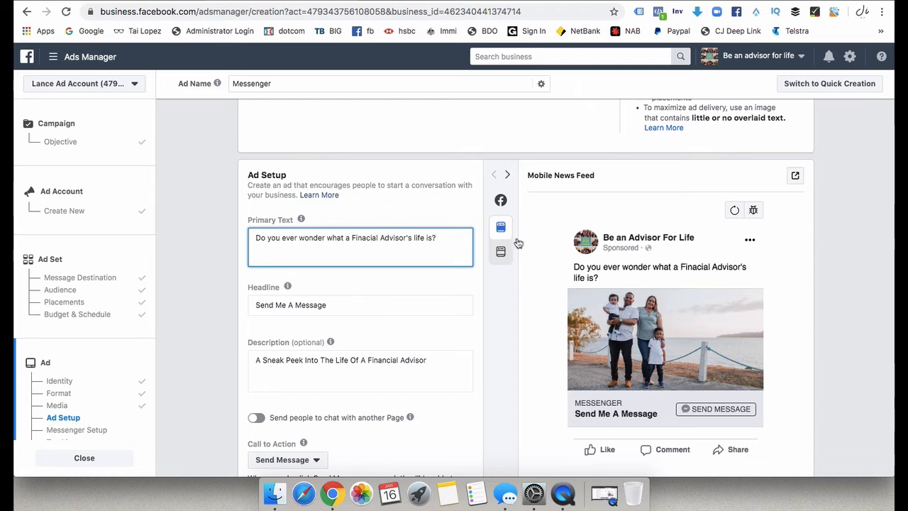
scroll(417, 316, "down", 1)
scroll(417, 319, "down", 1)
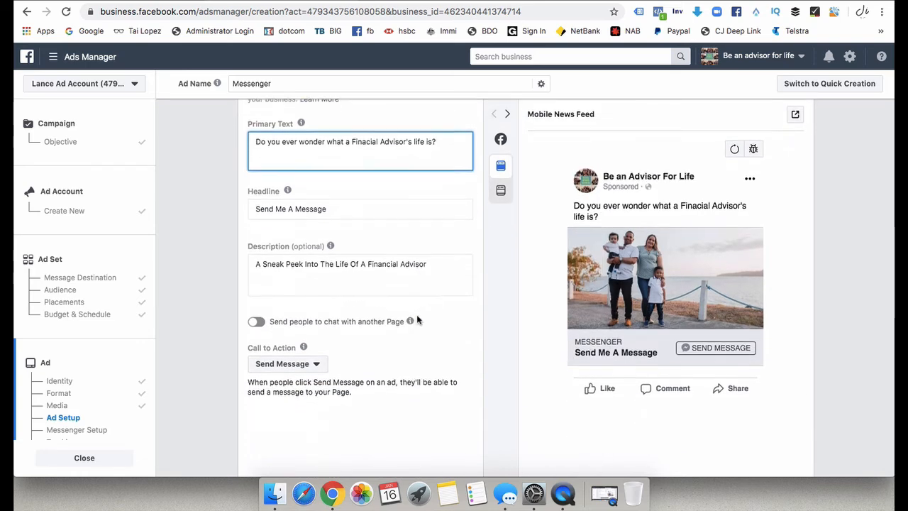
left_click(432, 262)
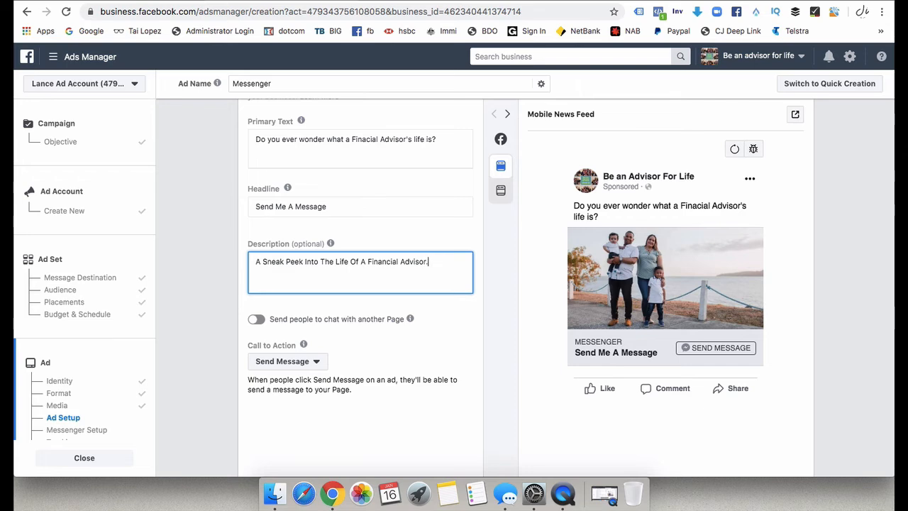
type(".")
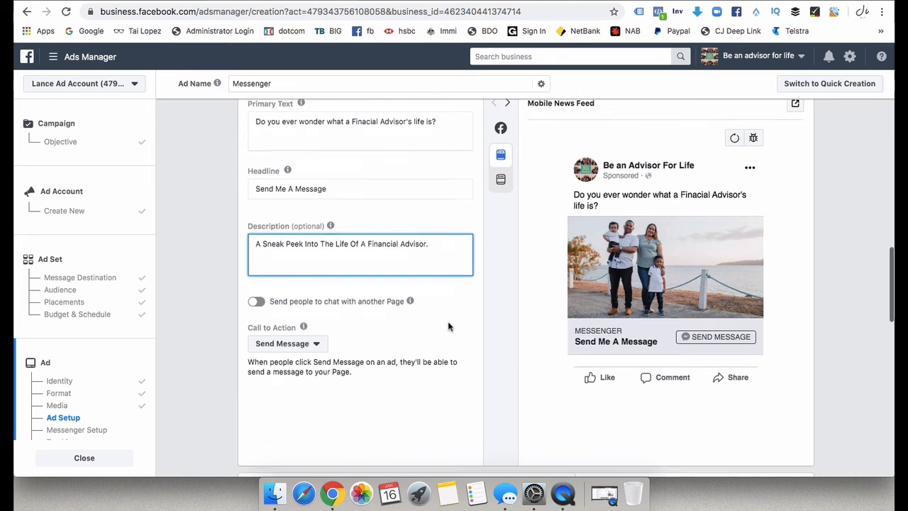
scroll(448, 324, "down", 5)
scroll(449, 327, "down", 2)
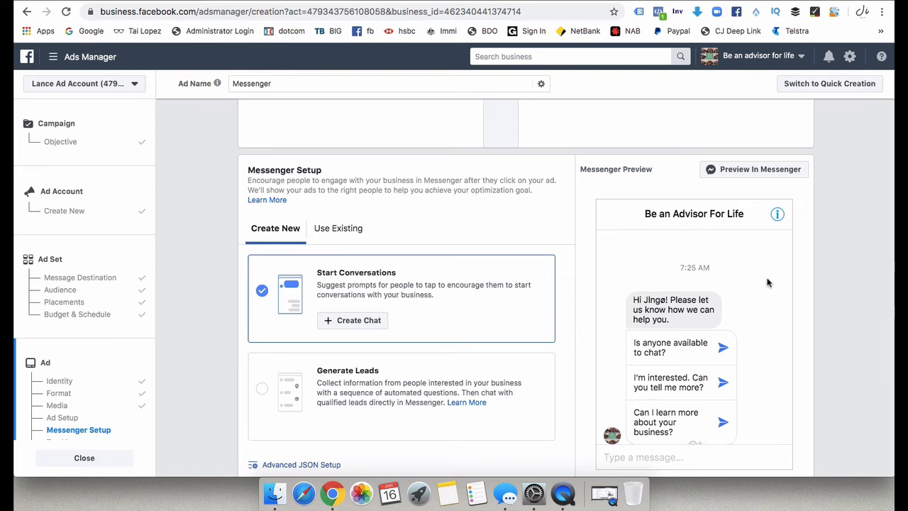
left_click(364, 323)
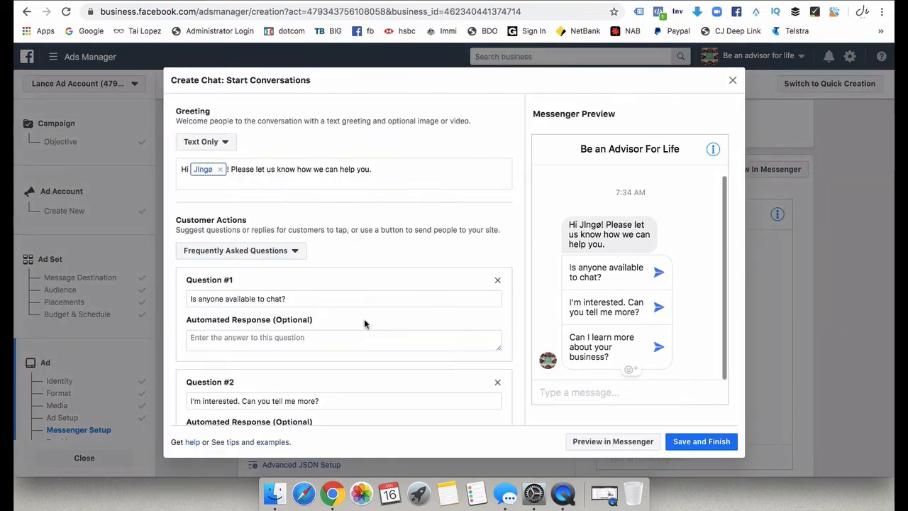
left_click_drag(390, 170, 231, 169)
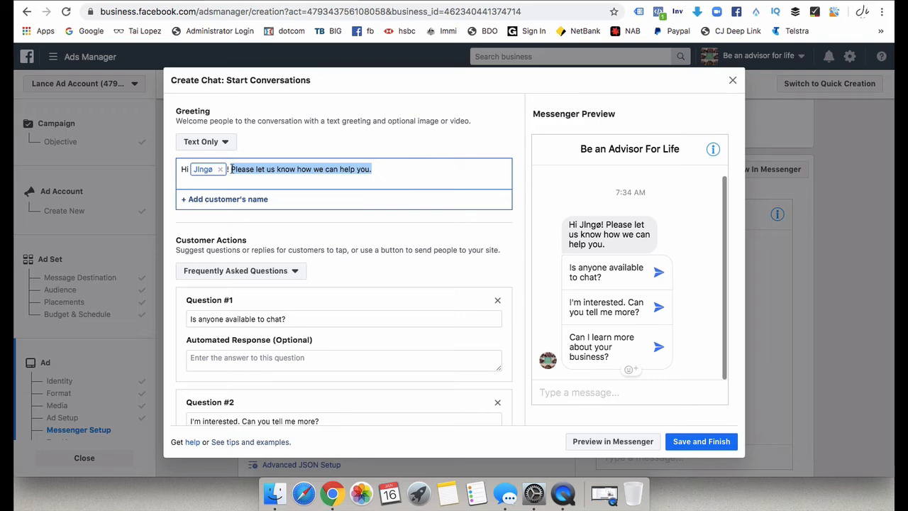
type("Thank you for your message.")
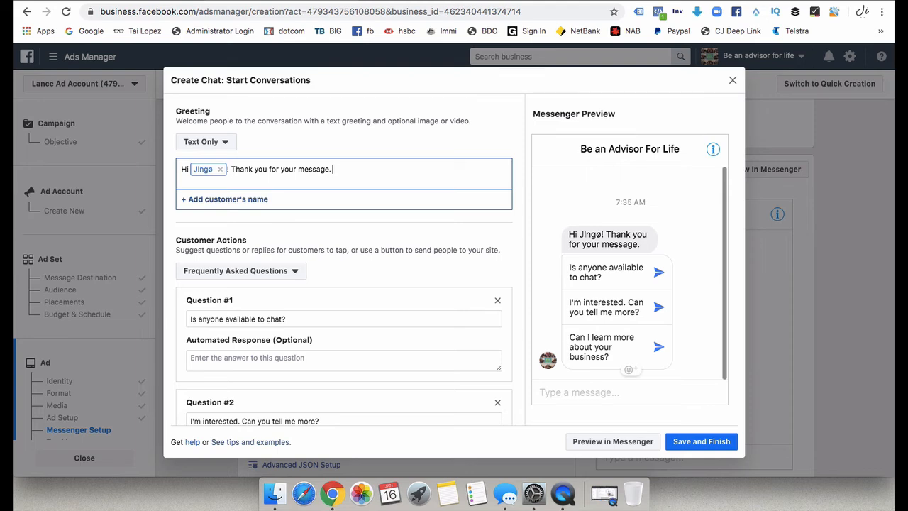
type("Here")
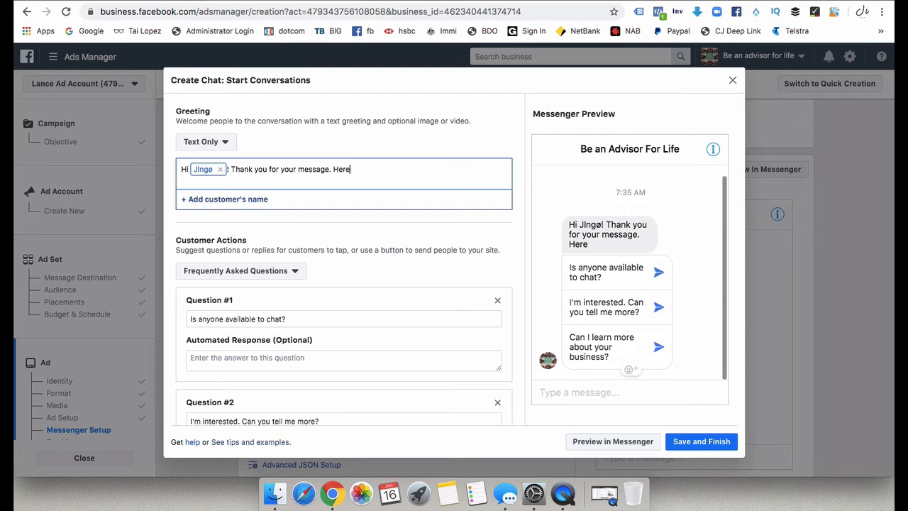
type("'s the link to the event. www.")
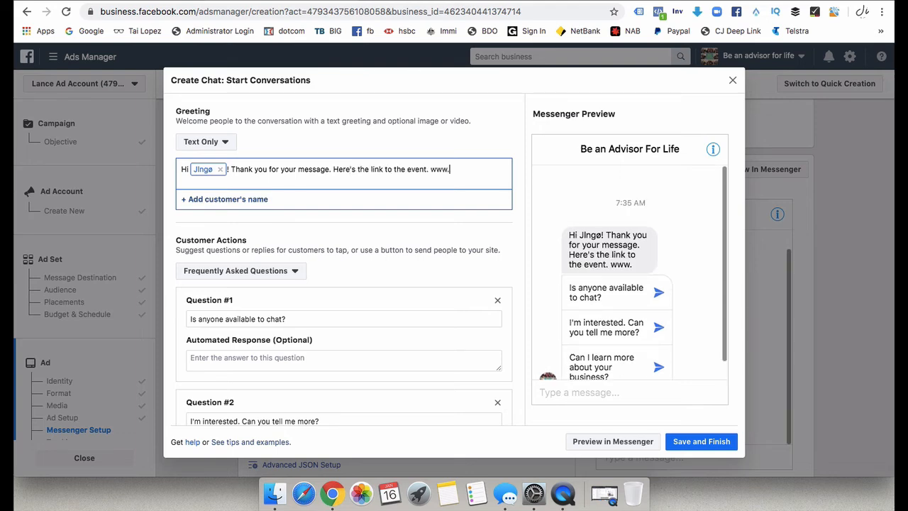
type("askjingo.com")
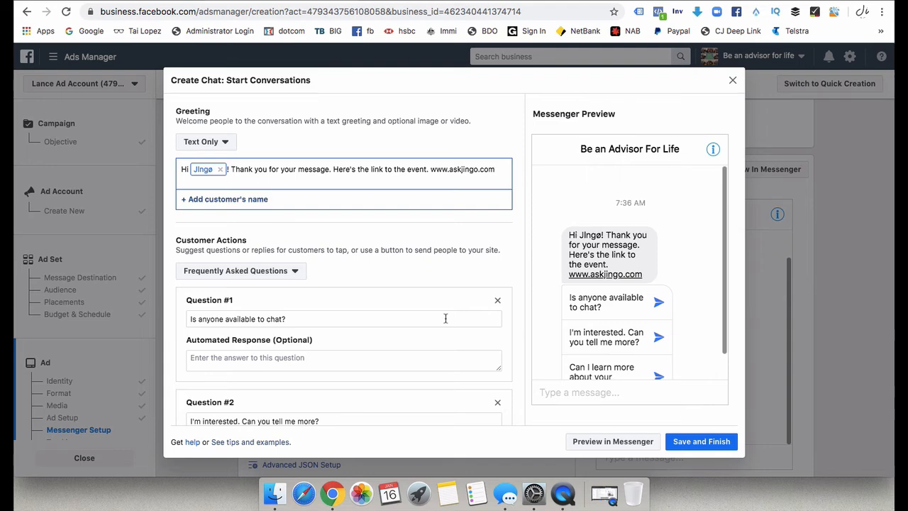
Step: Remove the chat's extra suggested questions and set Question #1 to "Hi, would you like to join my Facebook Group?"
left_click(496, 404)
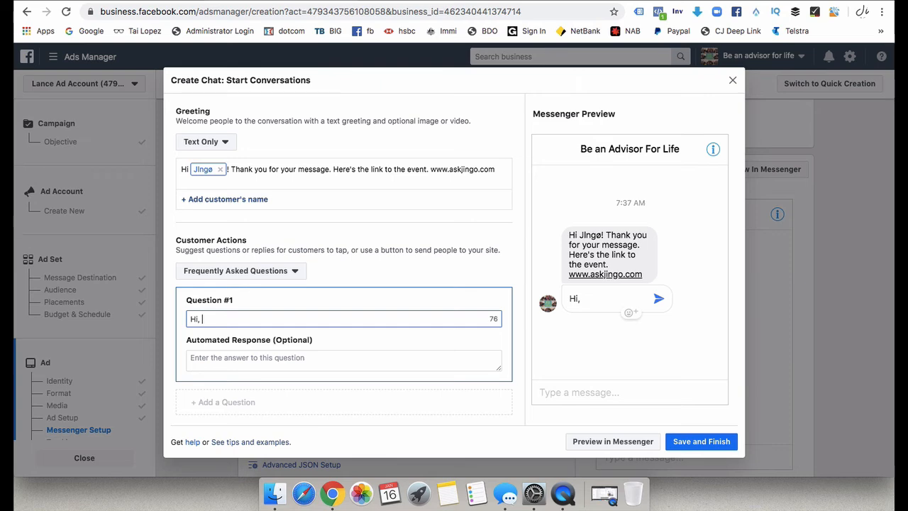
type("please join my Facebook Group,")
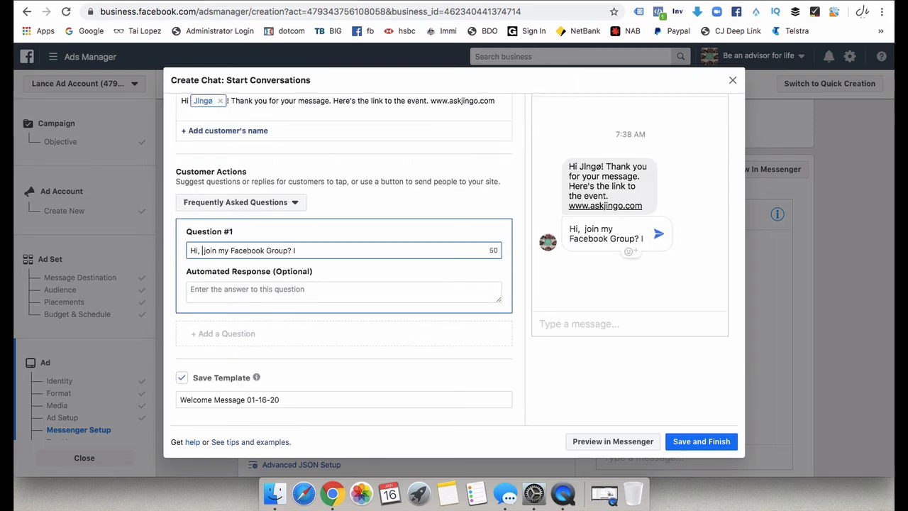
type("would you ")
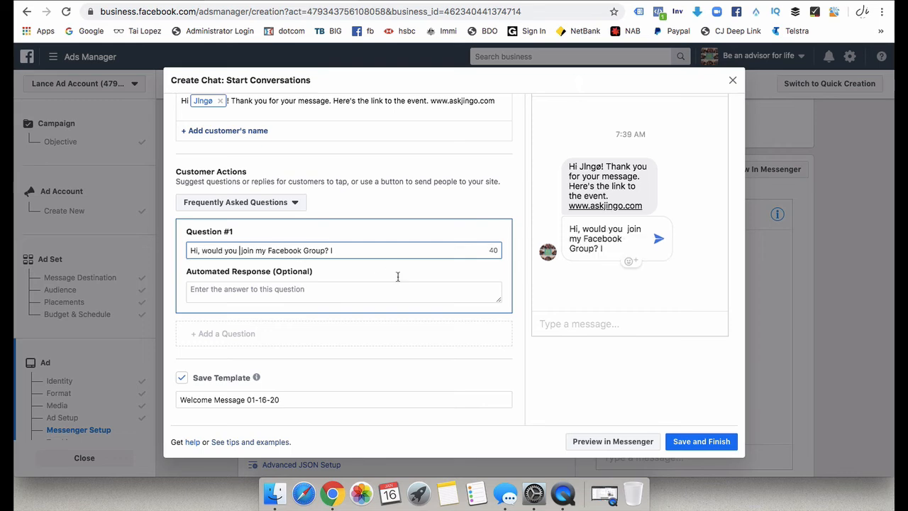
type("like to")
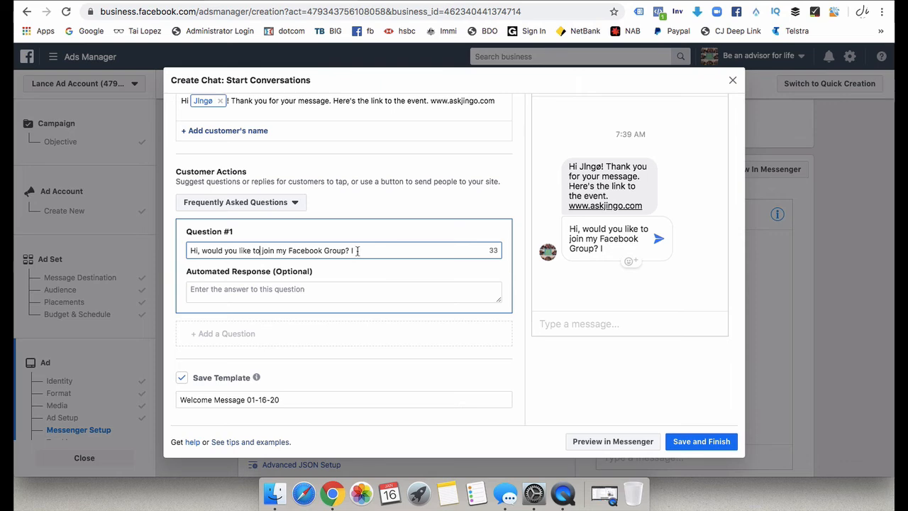
left_click(358, 250)
key("BackSpace")
key("BackSpace")
left_click(328, 290)
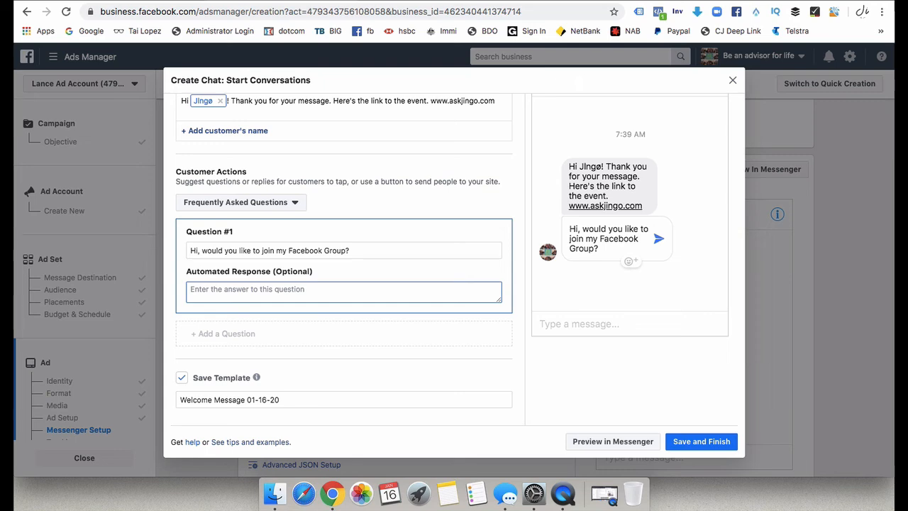
type("www.")
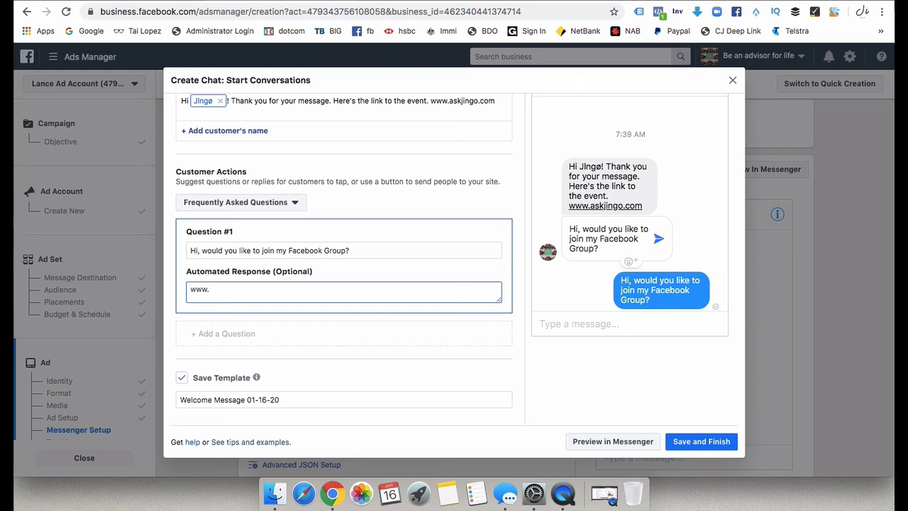
type("facebook")
type(".com/groups/")
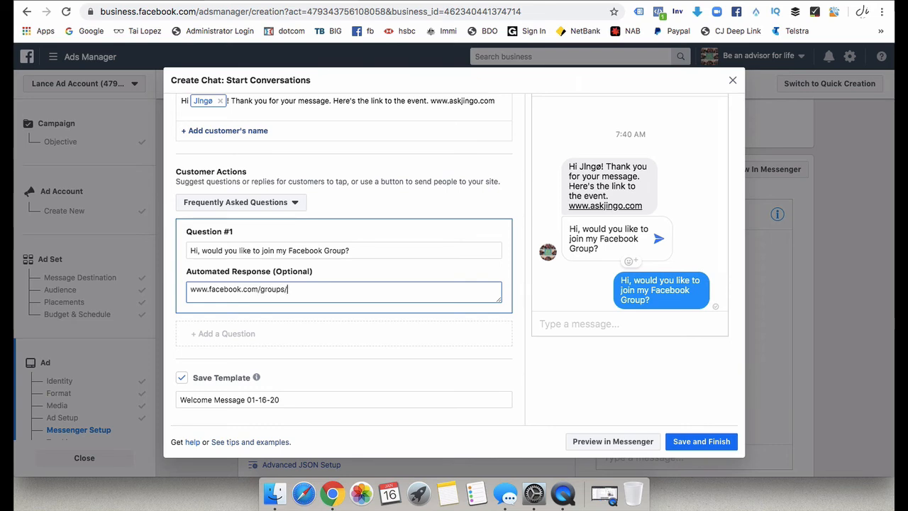
type("fmappbootcamp")
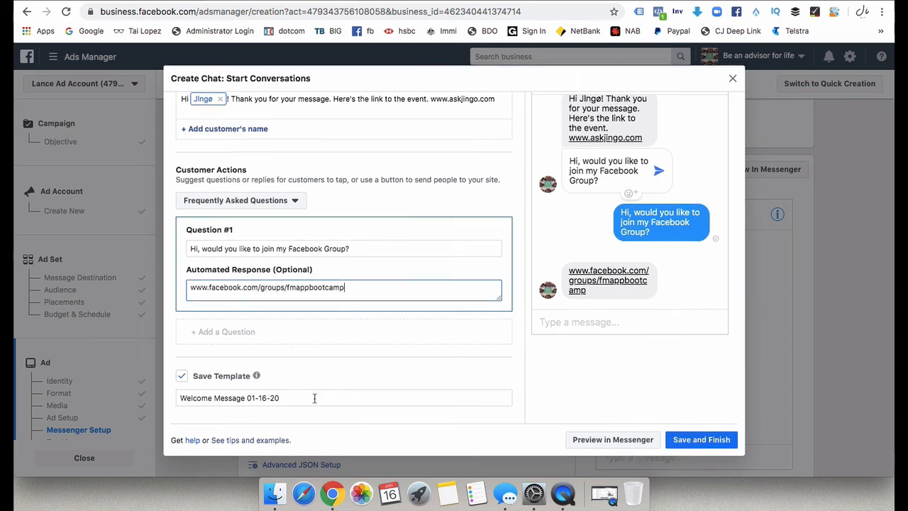
scroll(309, 392, "down", 1)
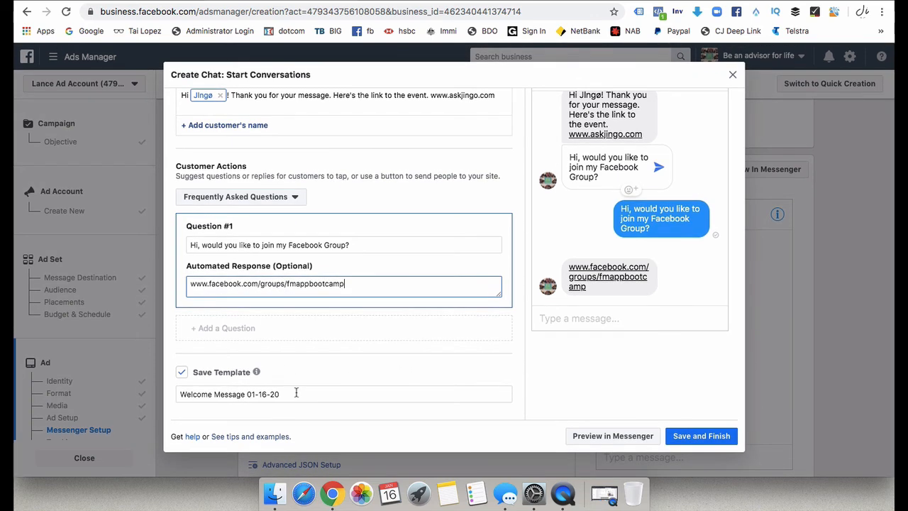
left_click(698, 436)
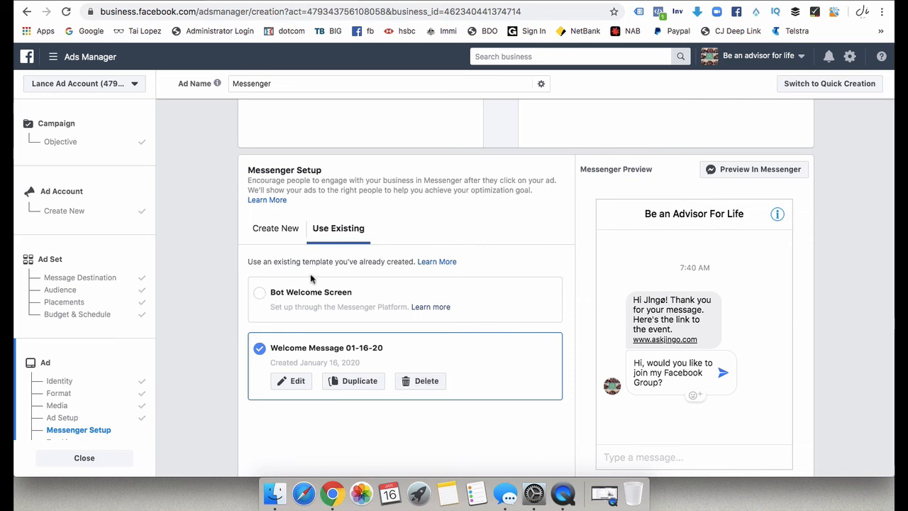
Step: Try the Bot Welcome Screen template, return to Welcome Message 01-16-20, and confirm the ad
left_click(261, 295)
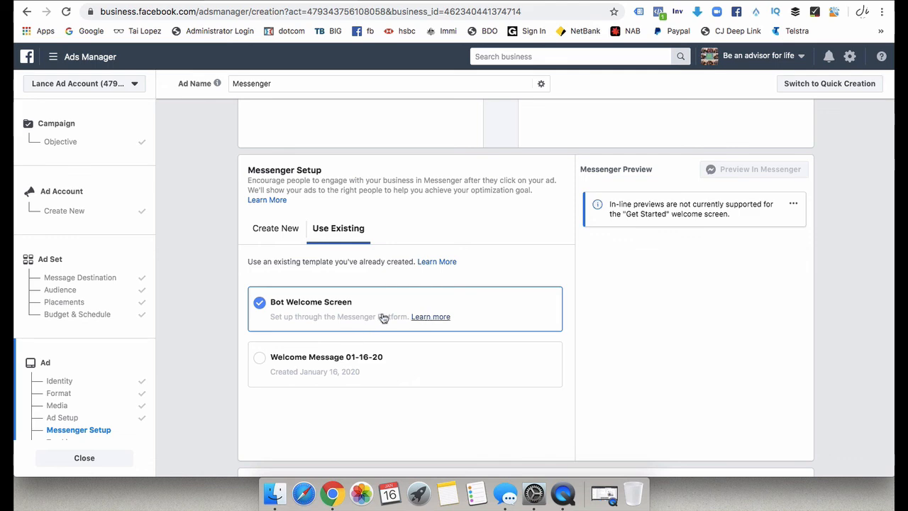
left_click(260, 360)
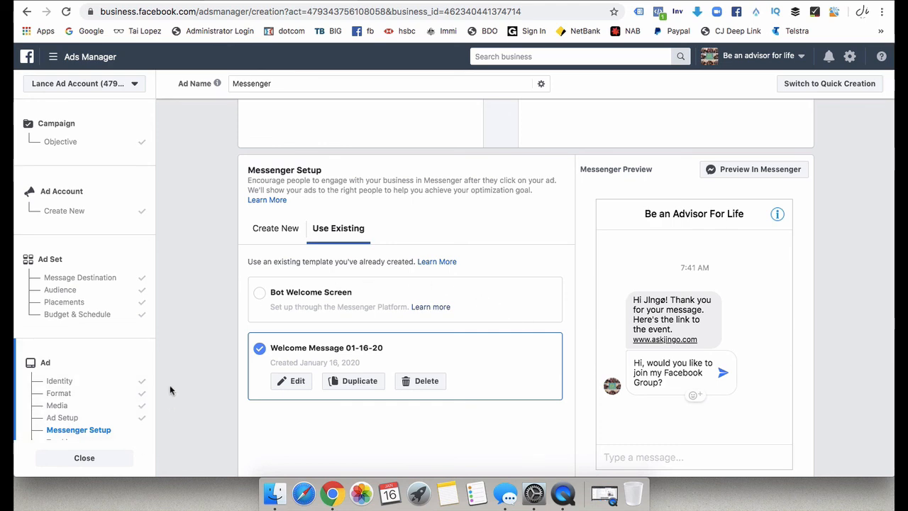
scroll(284, 340, "down", 3)
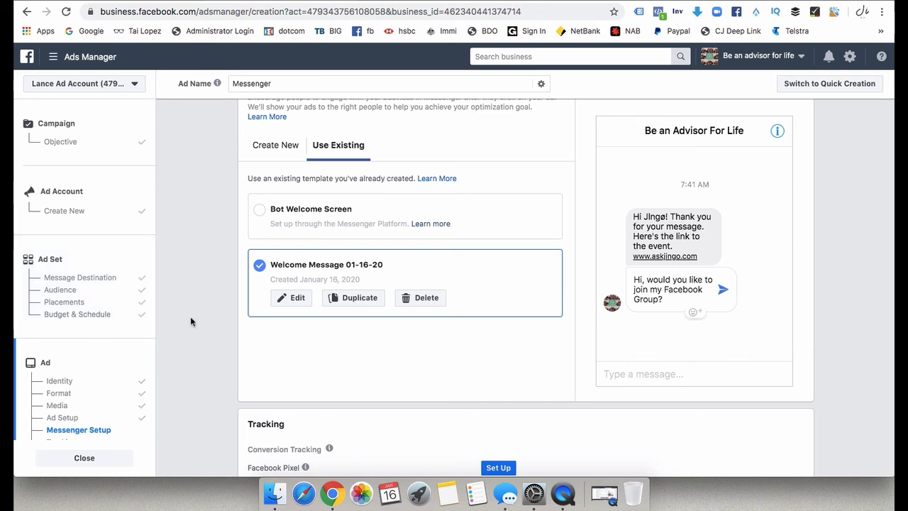
scroll(190, 316, "down", 9)
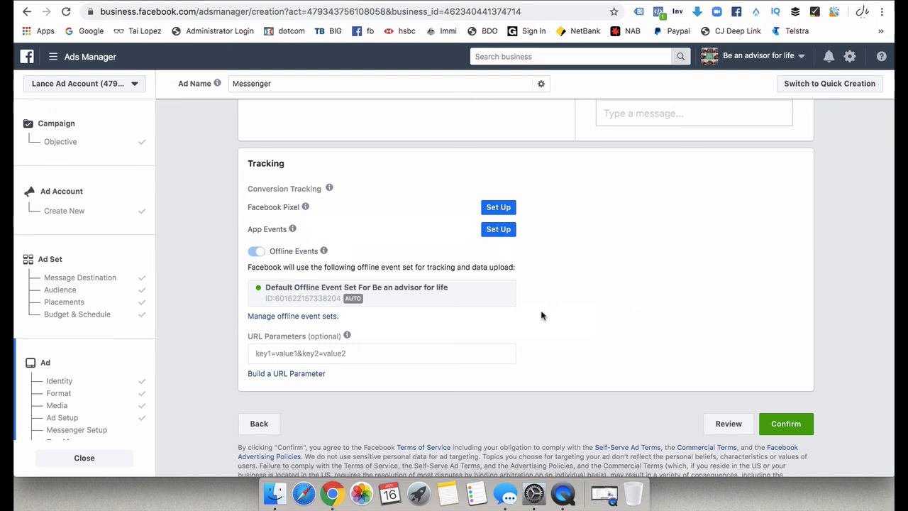
scroll(376, 376, "down", 1)
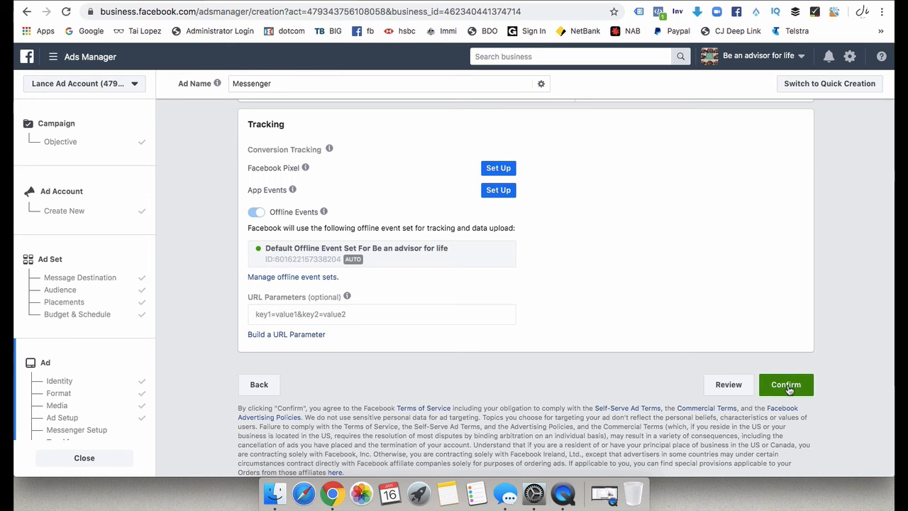
left_click(787, 387)
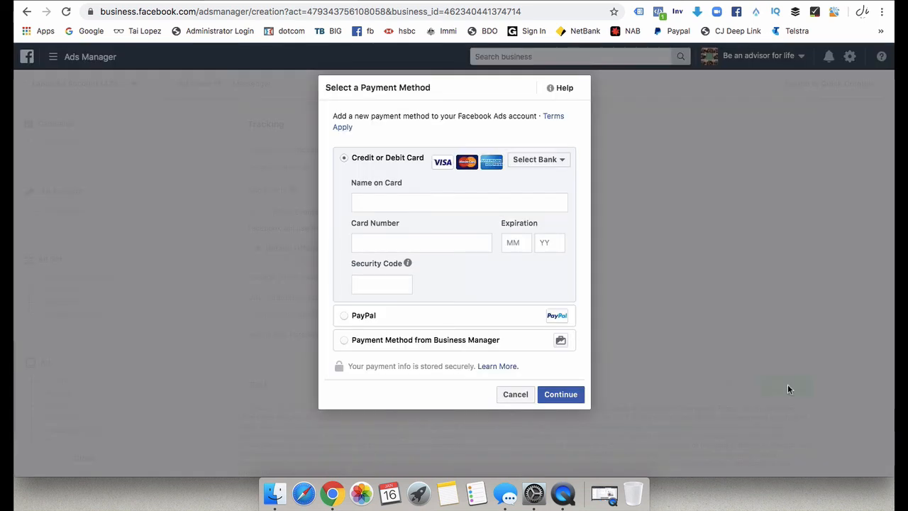